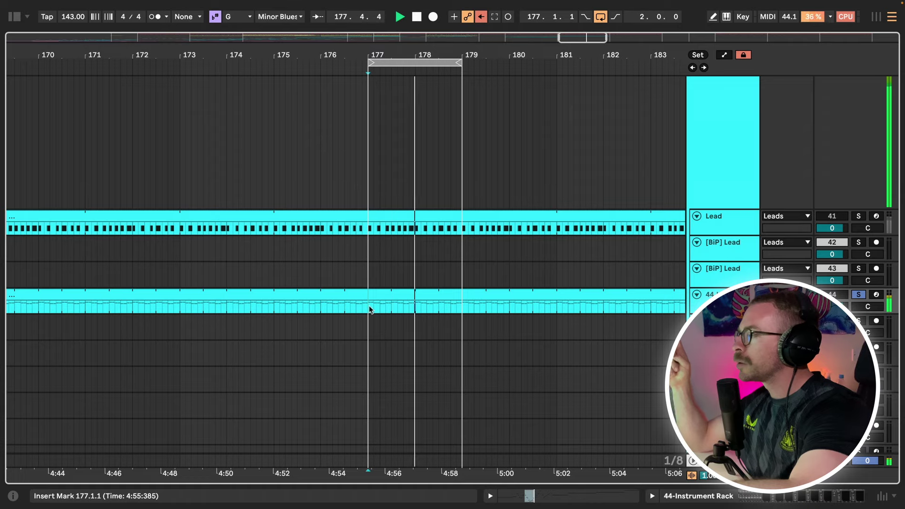
Select the Lead track and restart playback of the loop from bar 177
left_click(370, 232)
key("space")
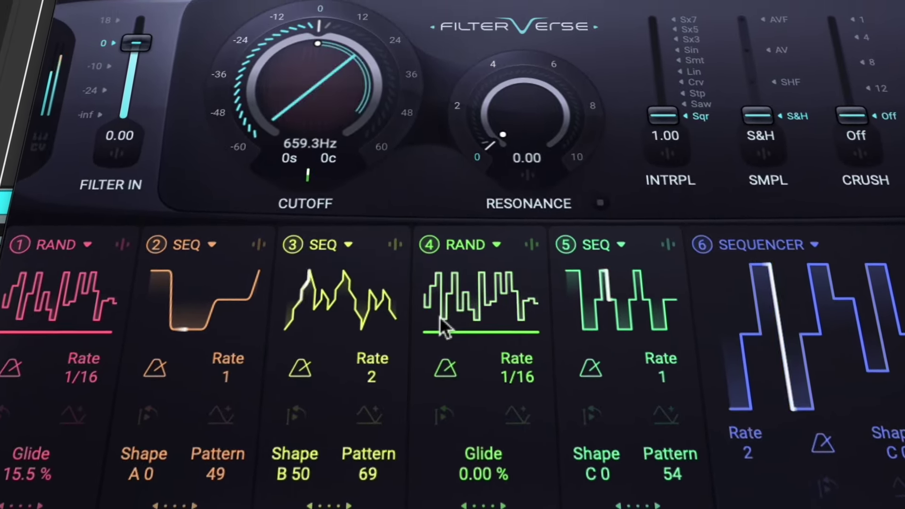
Check the cutoff's modulators, then sweep filter 1's cutoff down and up, settling at 1.017 kHz
left_click(309, 179)
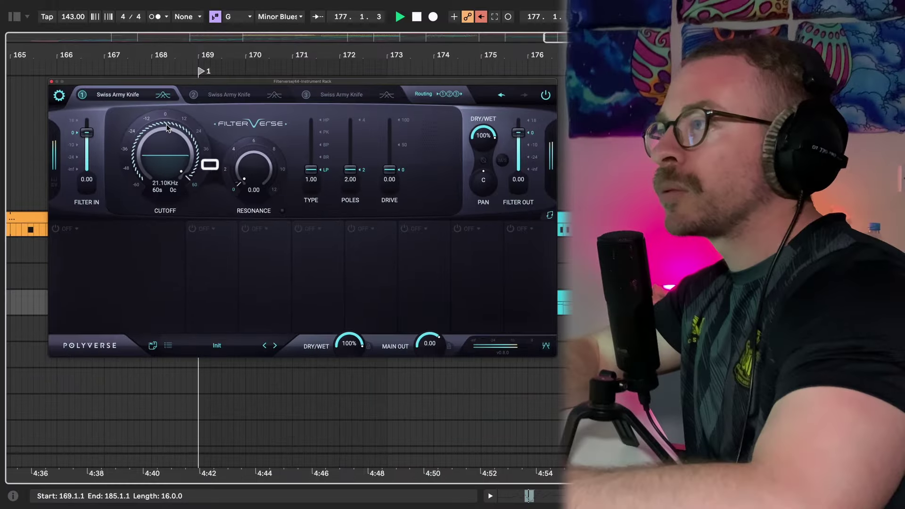
left_click_drag(213, 89, 216, 108)
left_click_drag(134, 113, 141, 161)
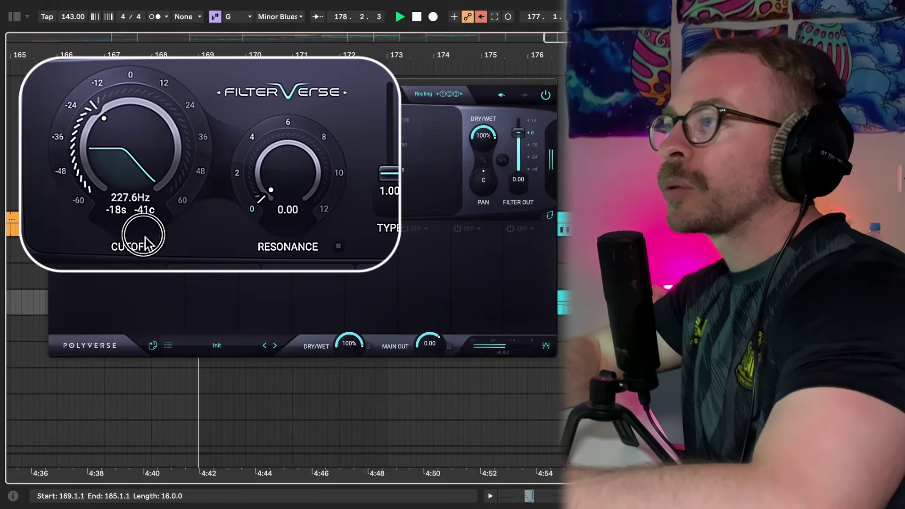
left_click_drag(144, 243, 139, 135)
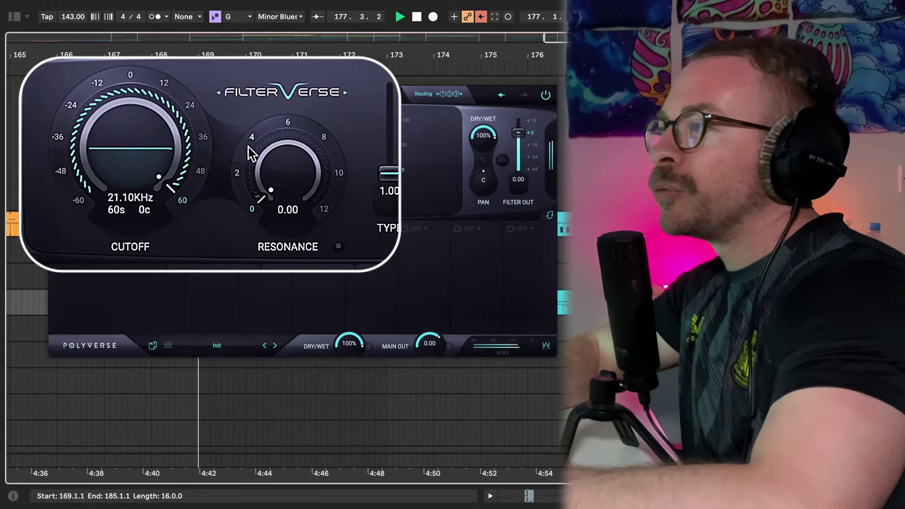
left_click_drag(151, 108, 132, 147)
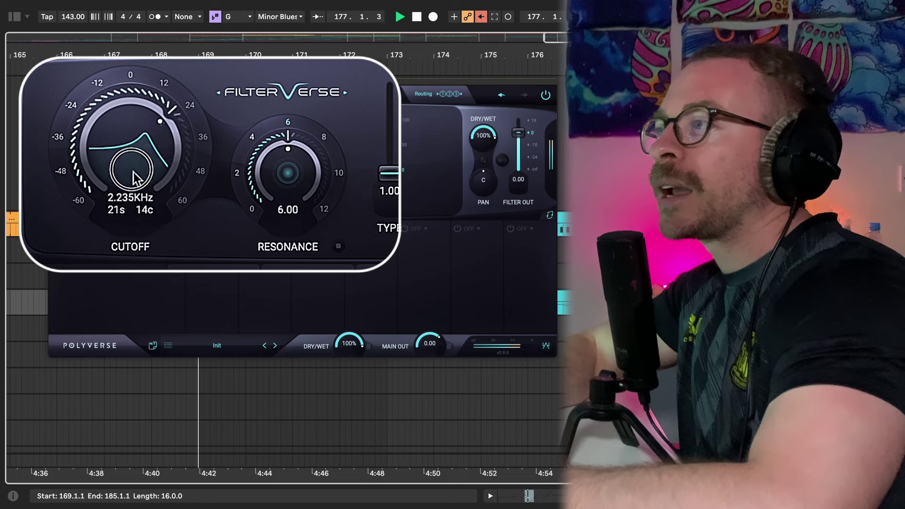
left_click_drag(135, 178, 116, 184)
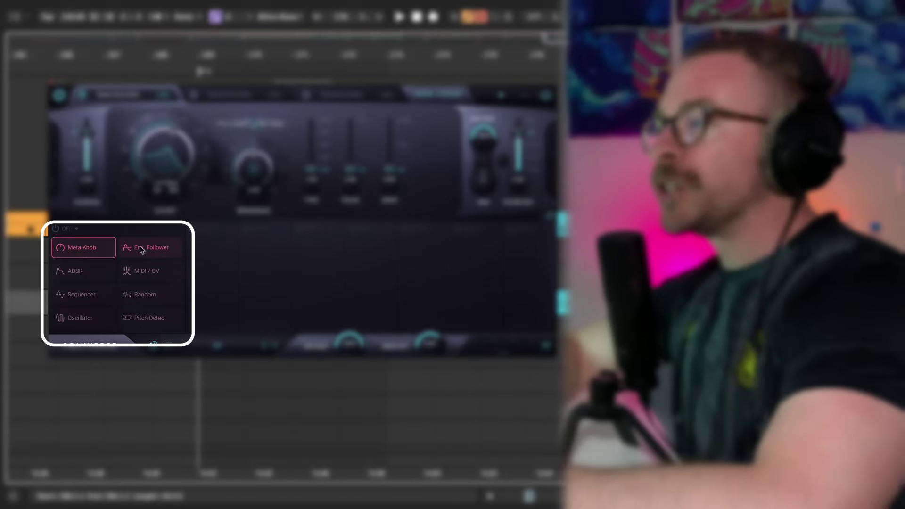
Load a sequencer into modulation slot 1 and give it a 12.0 cutoff amount
left_click(80, 294)
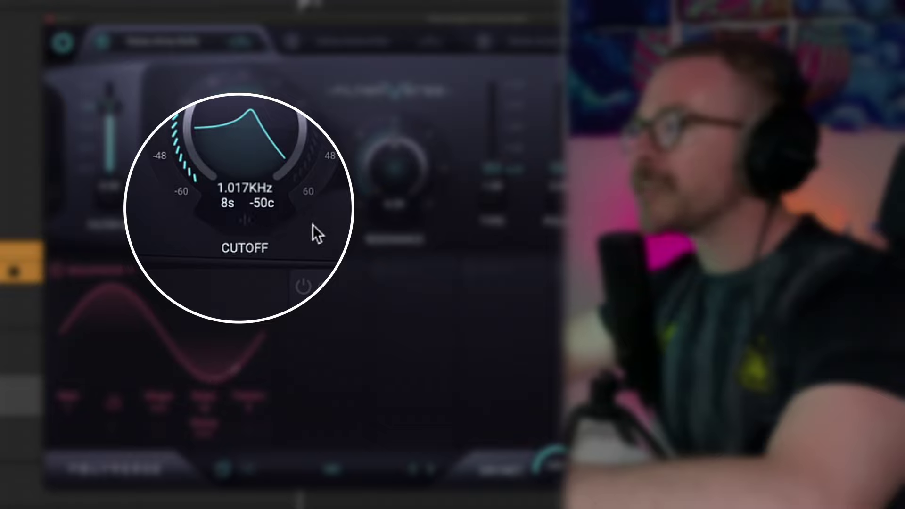
left_click(249, 220)
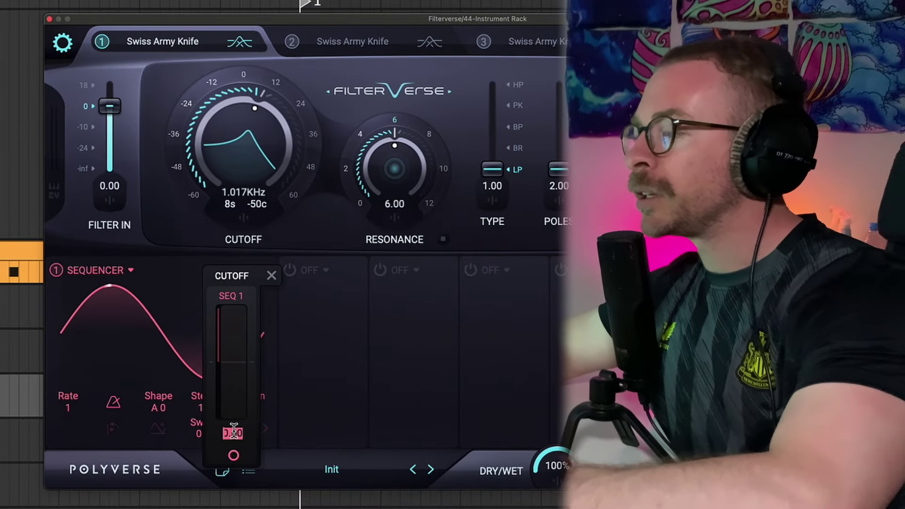
type("12")
key("Return")
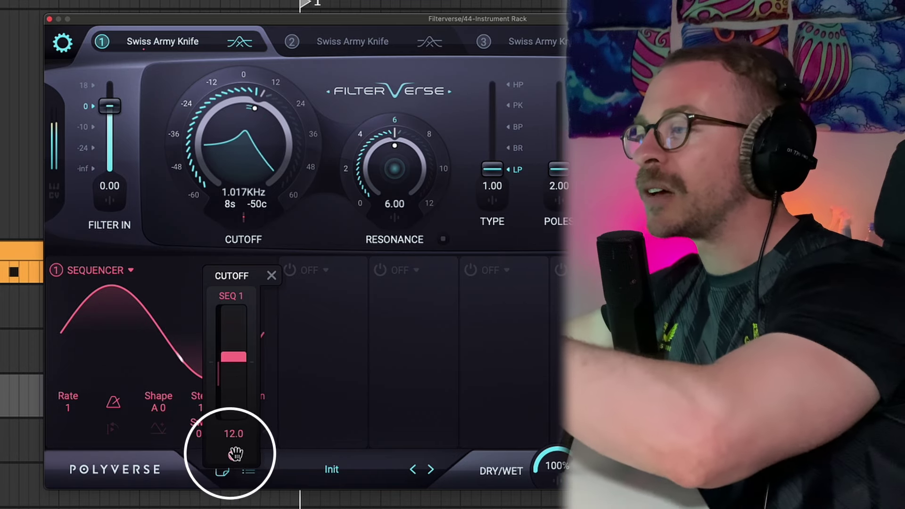
Make the sequencer's cutoff modulation bipolar and change its amount to 5.00
left_click(235, 454)
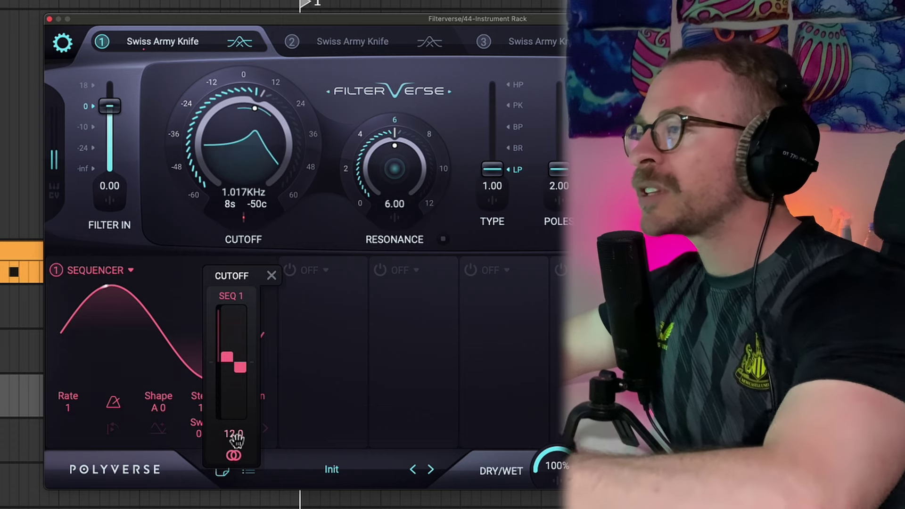
double_click(231, 434)
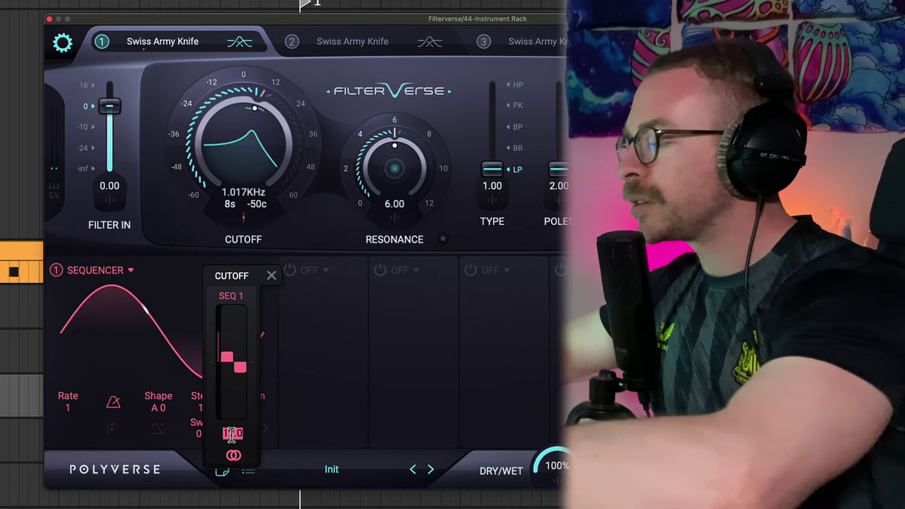
type("5")
key("Return")
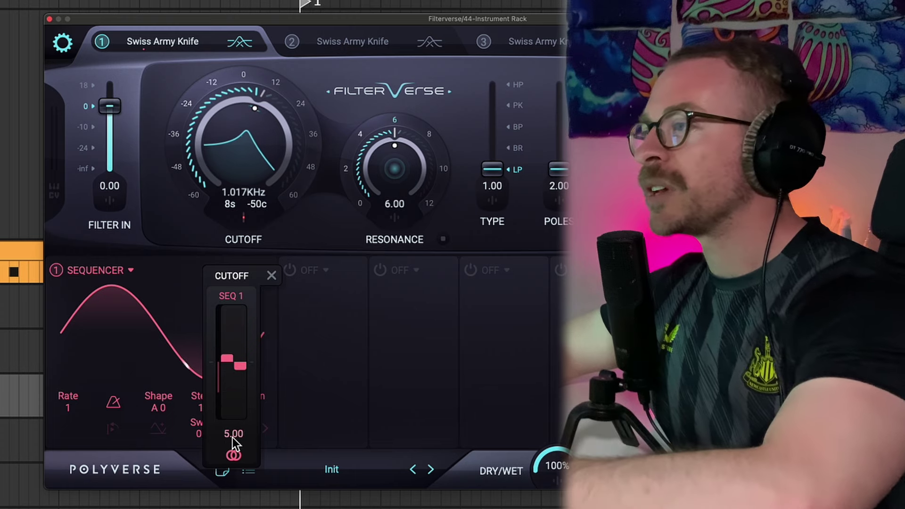
left_click(174, 249)
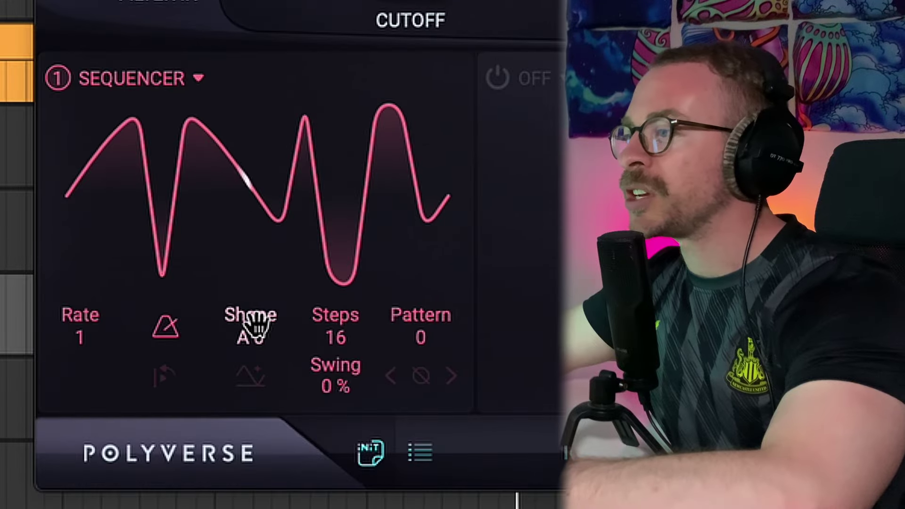
Morph the sequencer shape through angular, stepped and spiky forms, settling at C 33
mouse_move(201, 266)
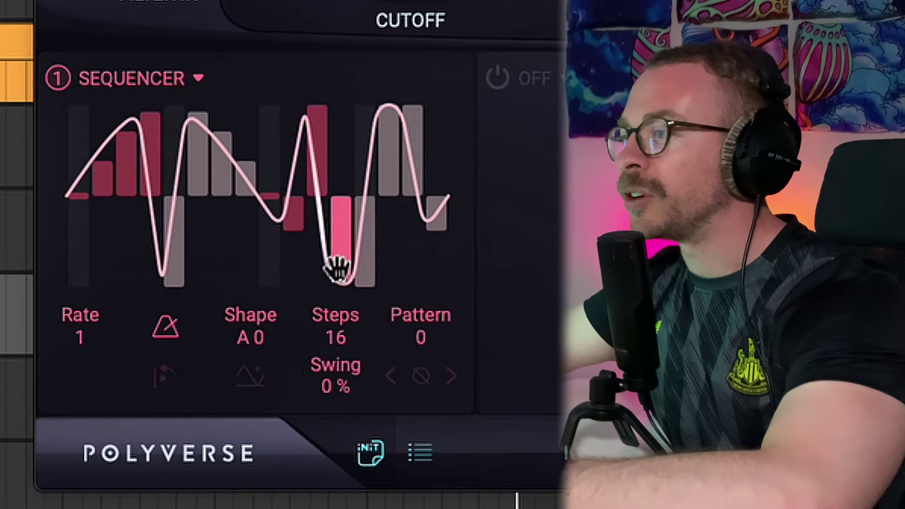
left_click_drag(253, 307, 283, 14)
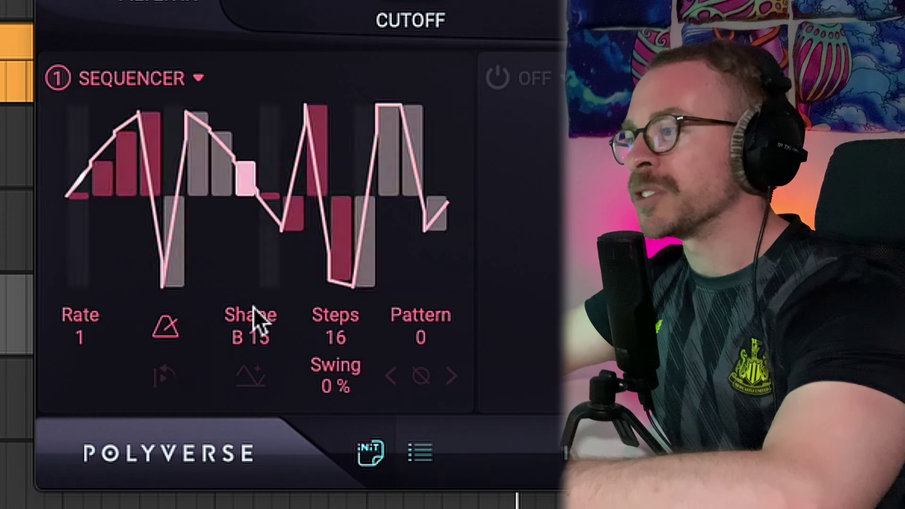
left_click_drag(249, 336, 245, 72)
left_click(258, 347)
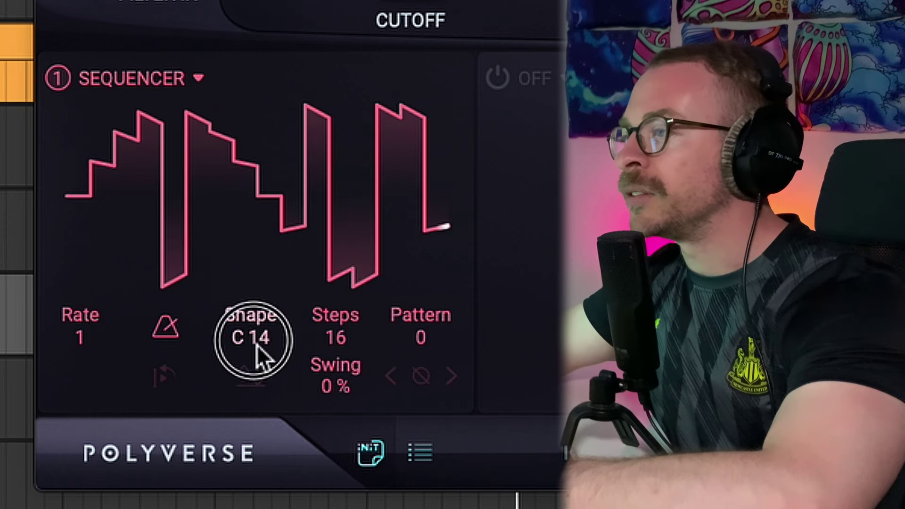
left_click_drag(256, 345, 256, 269)
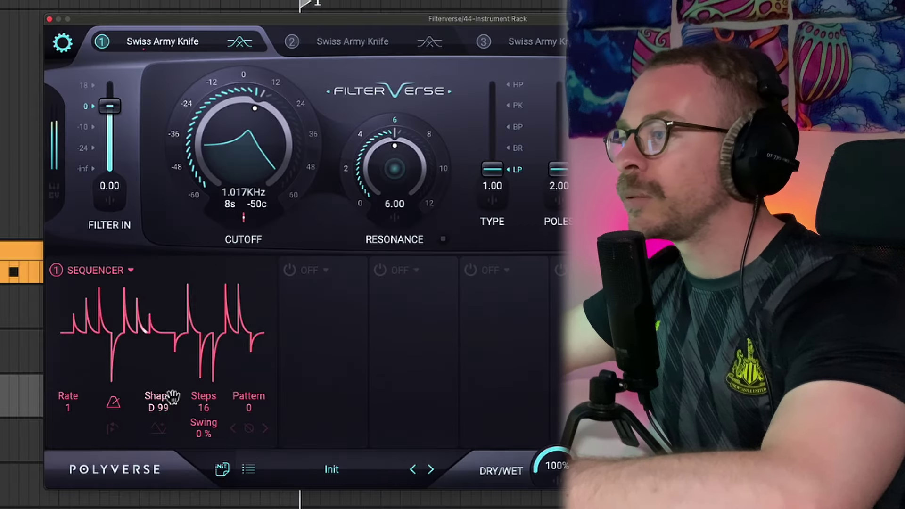
left_click_drag(169, 413, 169, 452)
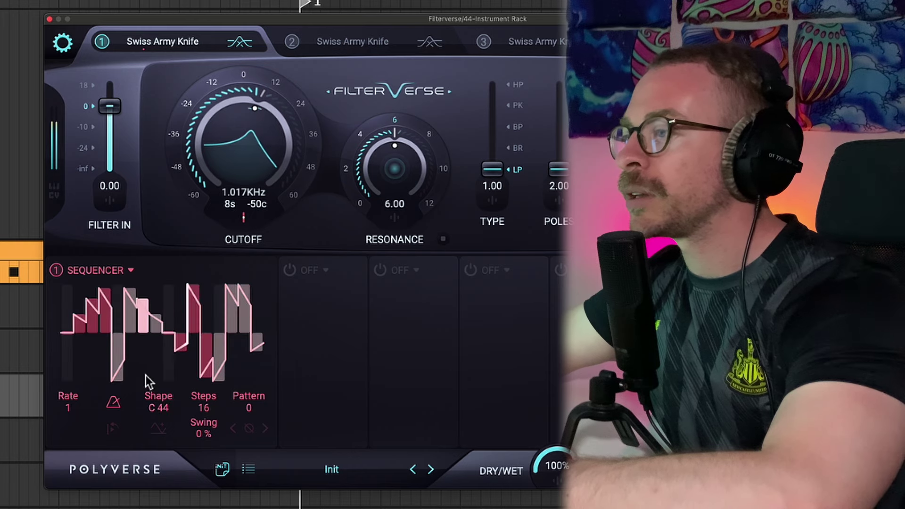
left_click(157, 403)
left_click_drag(157, 406, 156, 415)
Adjust the sequencer's cutoff modulation depth and choose sequencer pattern 47
left_click(230, 359)
left_click_drag(236, 325, 237, 287)
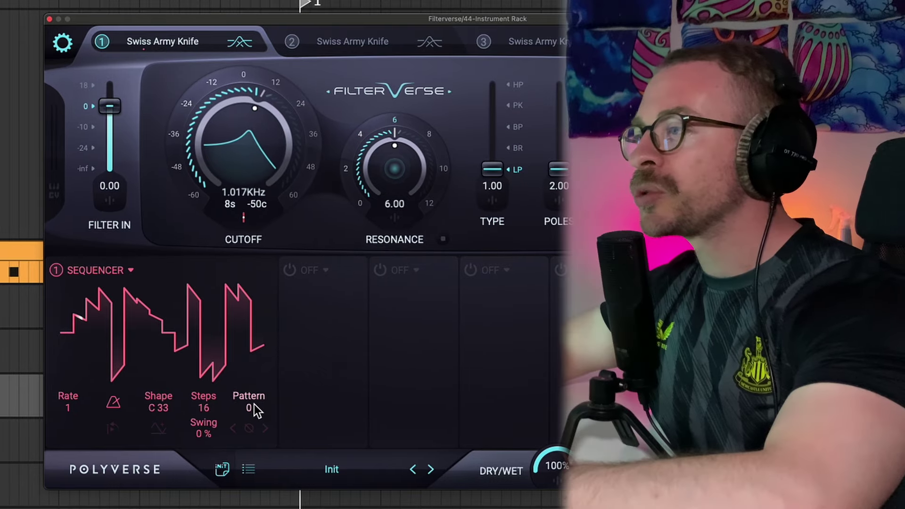
left_click_drag(254, 405, 281, 105)
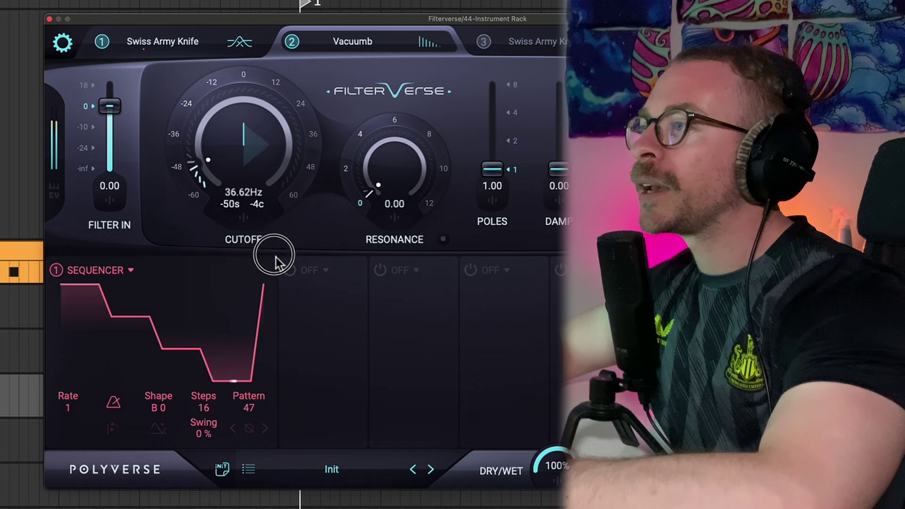
Raise the Vacuumb filter's cutoff and add a second sequencer running pattern 52 on it
left_click_drag(272, 217, 272, 138)
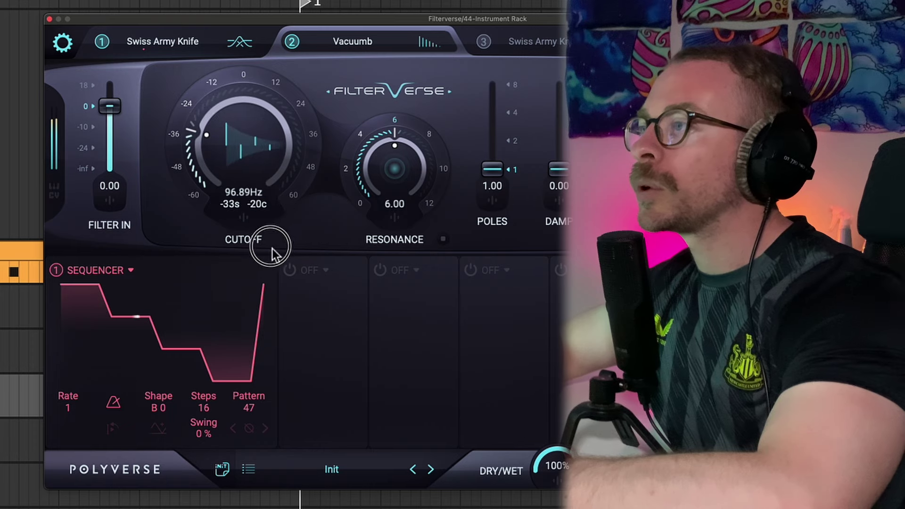
left_click(288, 317)
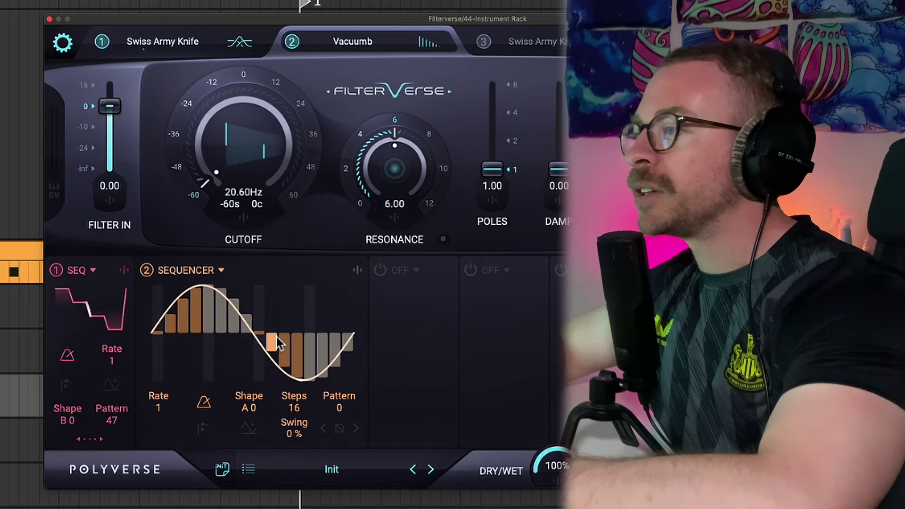
left_click_drag(344, 409, 243, 141)
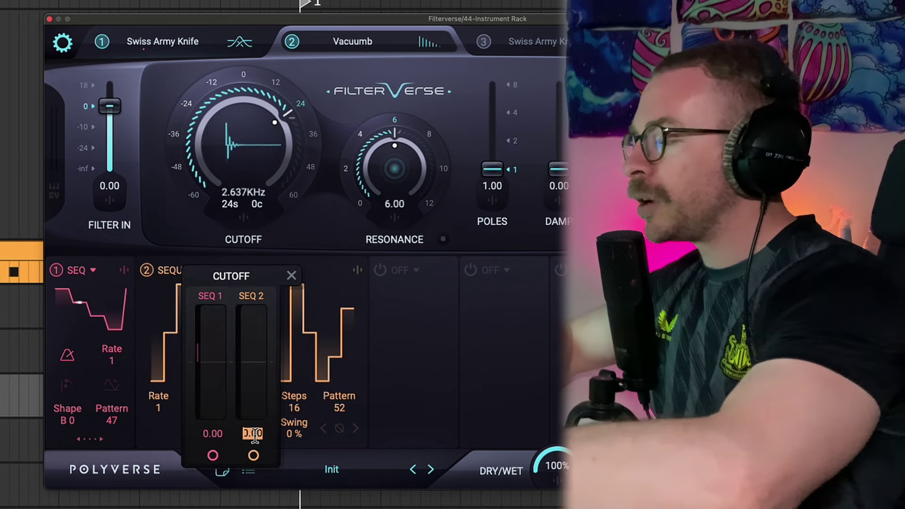
left_click(329, 239)
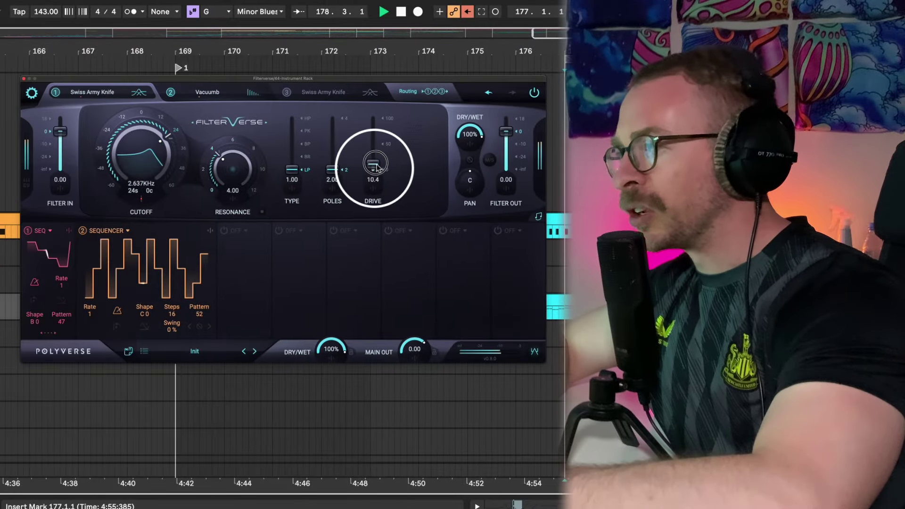
Raise filter 1's drive and add a Meta Knob modulator in slot 3 for the Vacuumb cutoff
left_click_drag(375, 163, 376, 155)
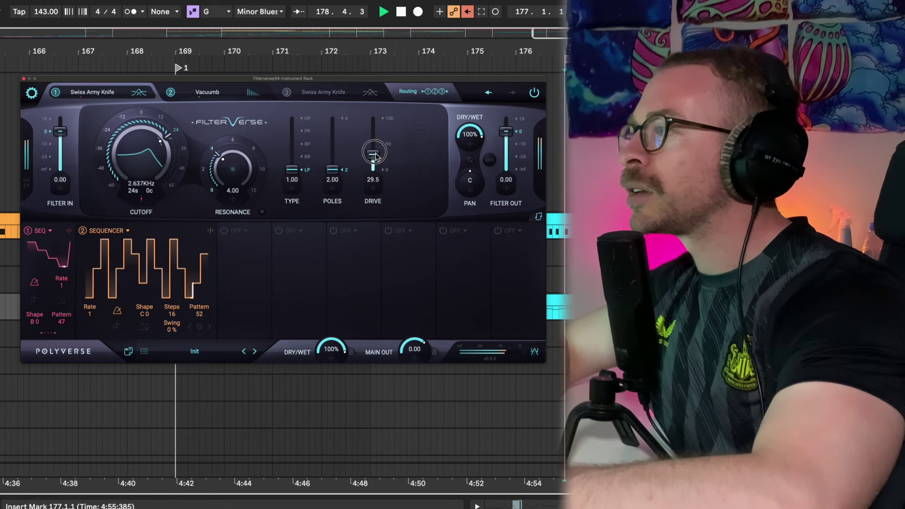
left_click(224, 94)
left_click(234, 231)
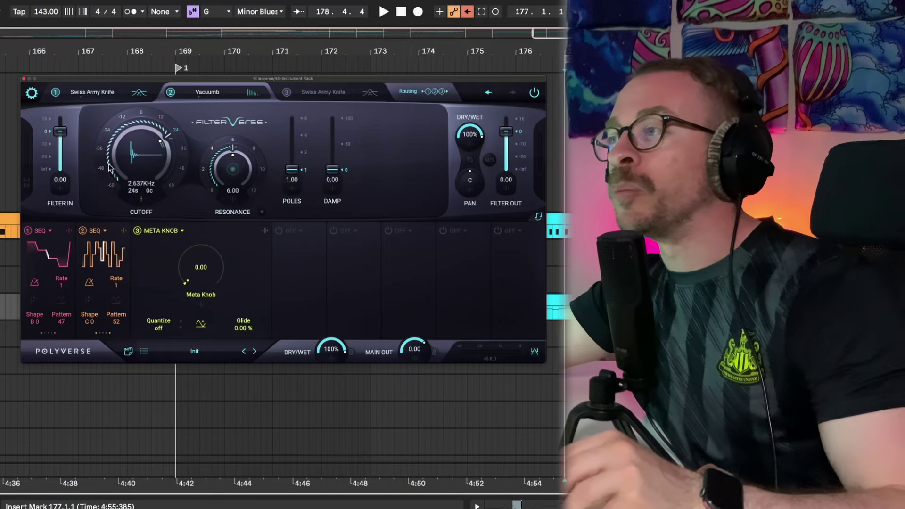
left_click(140, 200)
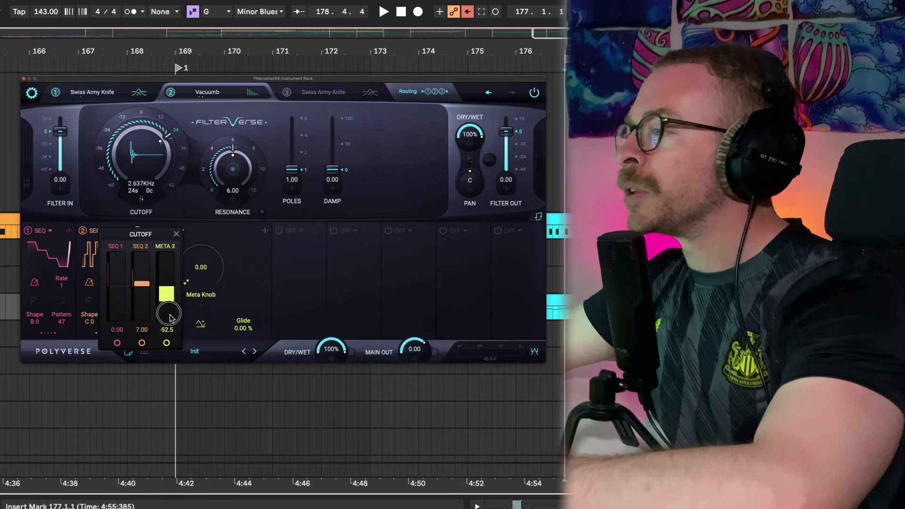
Open filter 1's cutoff modulation and audition a Meta Knob sweep with the lead playing
left_click(98, 94)
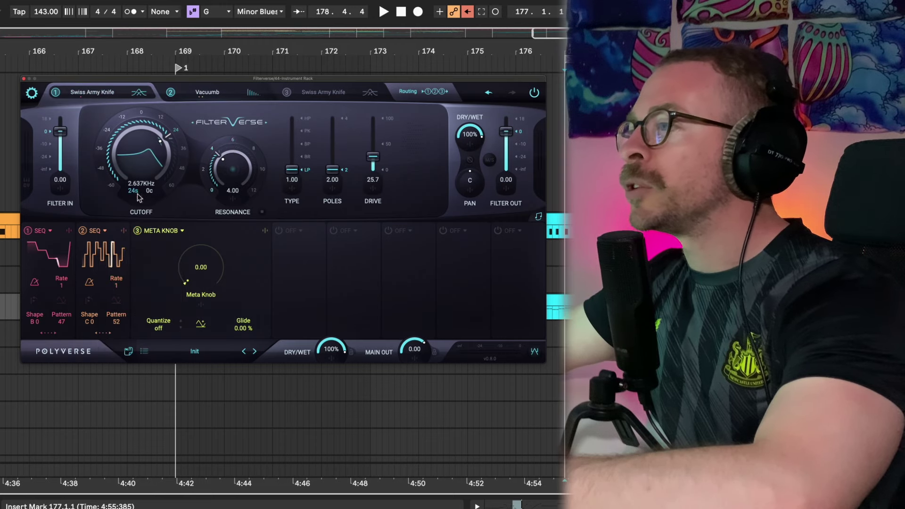
left_click(141, 200)
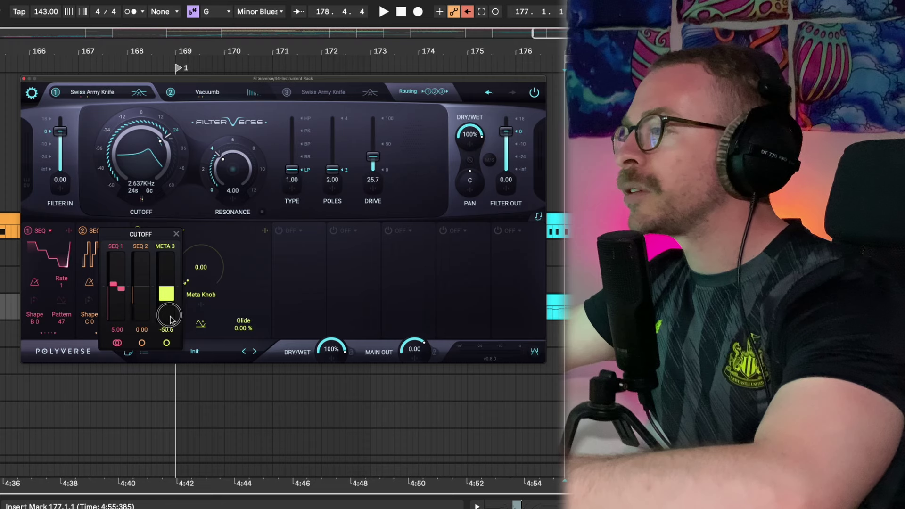
key("space")
left_click_drag(205, 280, 205, 277)
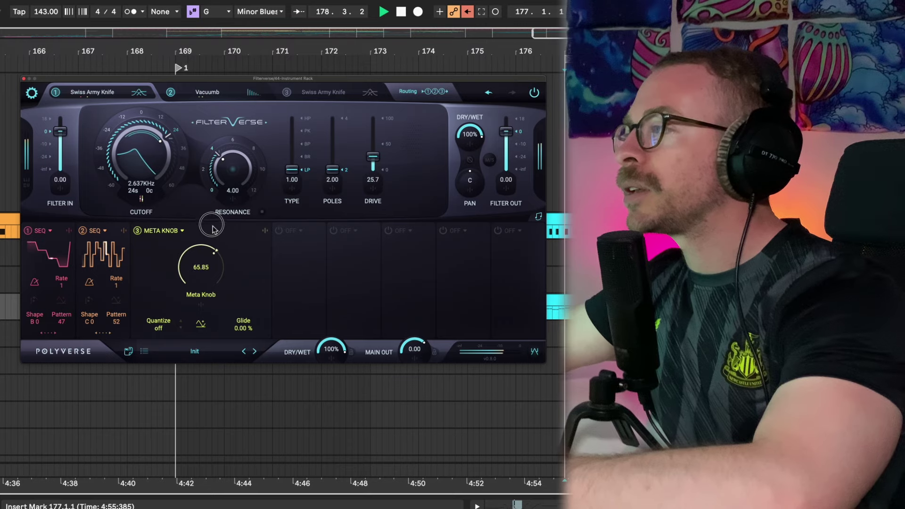
key("space")
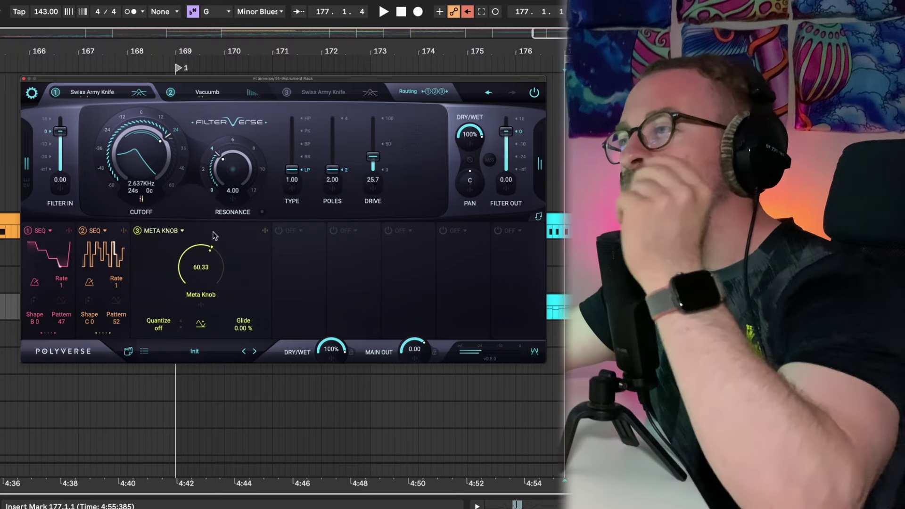
Set Meta Knob amounts on filter 1's drive, resonance and cutoff while auditioning the lead
left_click(375, 193)
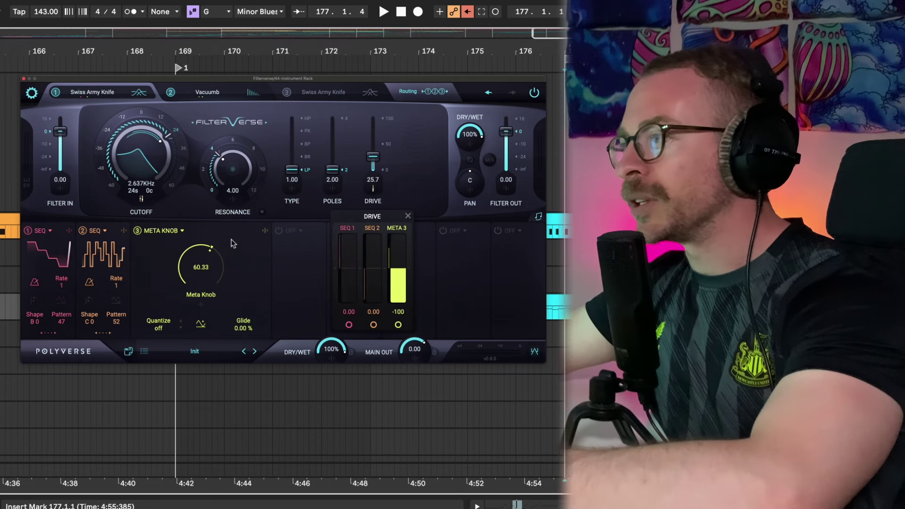
key("space")
left_click(206, 273)
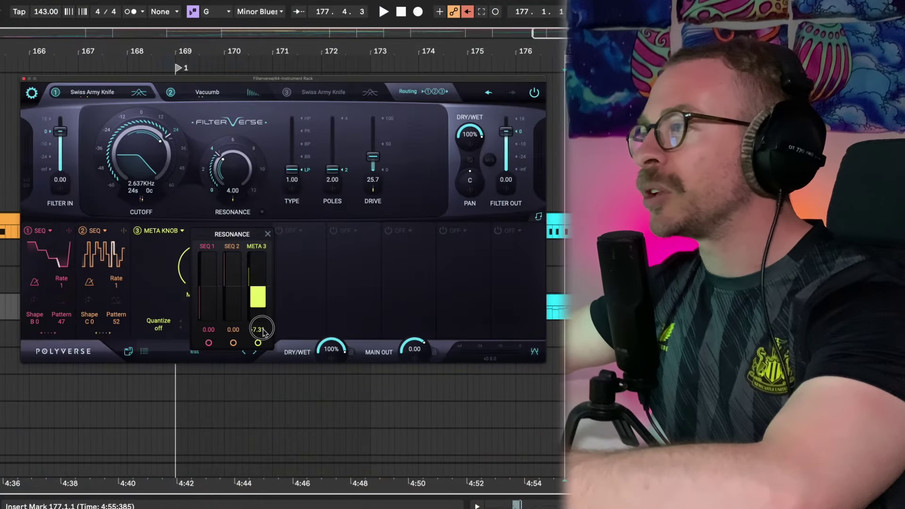
left_click(197, 263)
key("space")
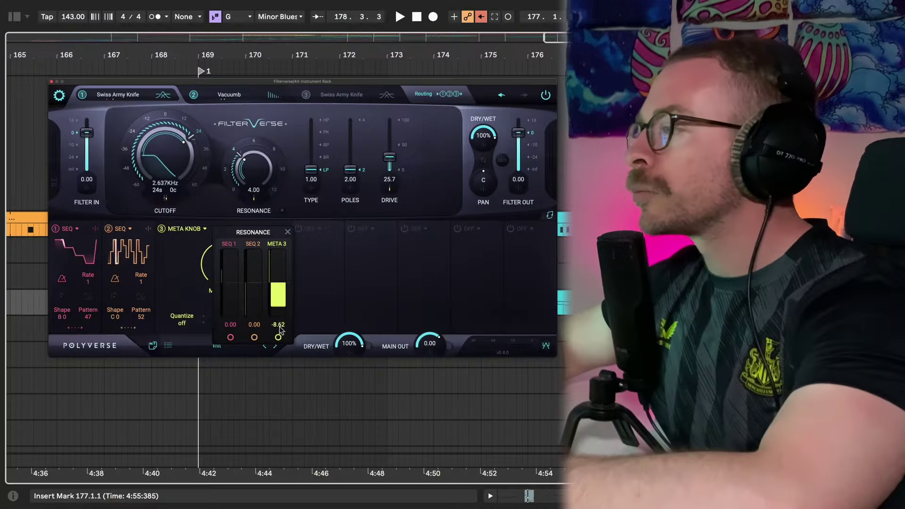
left_click_drag(188, 321, 188, 325)
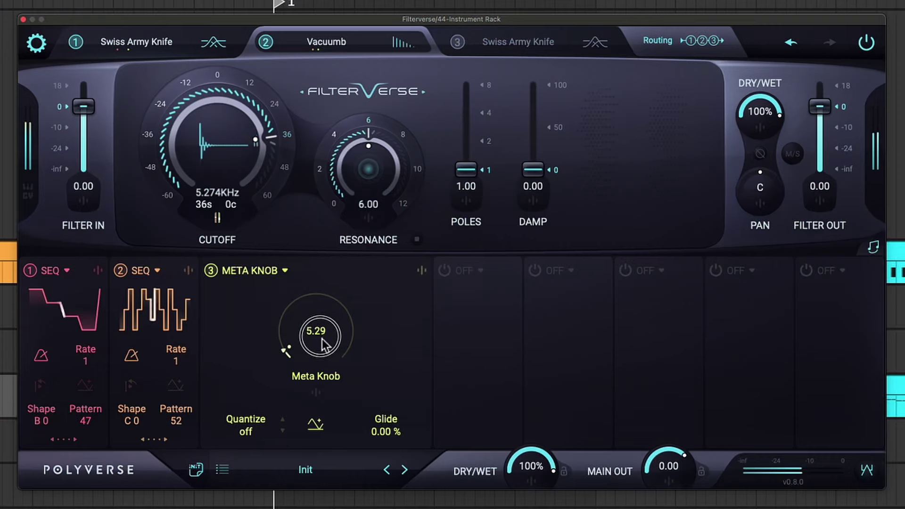
Lower the Meta Knob from 100 to 38.89
left_click_drag(288, 358, 389, 262)
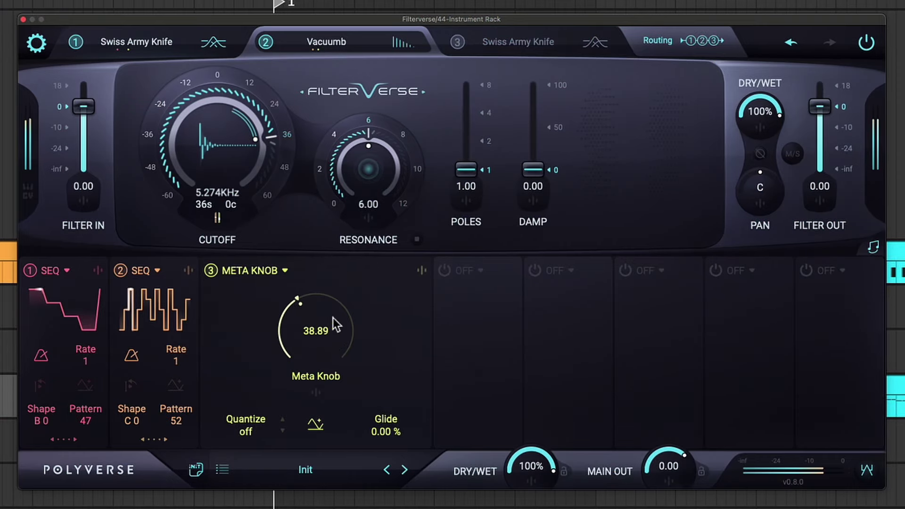
Raise the Meta Knob to about 72.88
left_click_drag(335, 324, 325, 504)
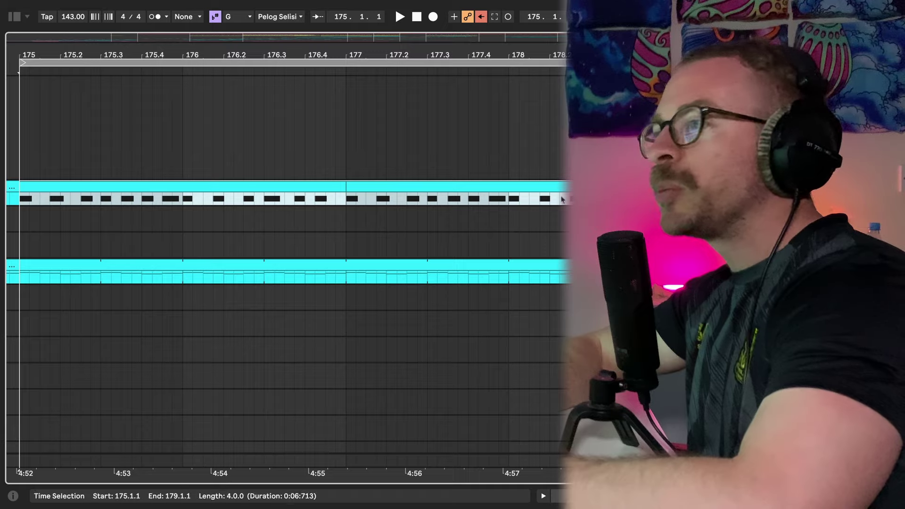
With the lead playing, switch filter 1 to band-pass and sweep its cutoff down and back up
key("space")
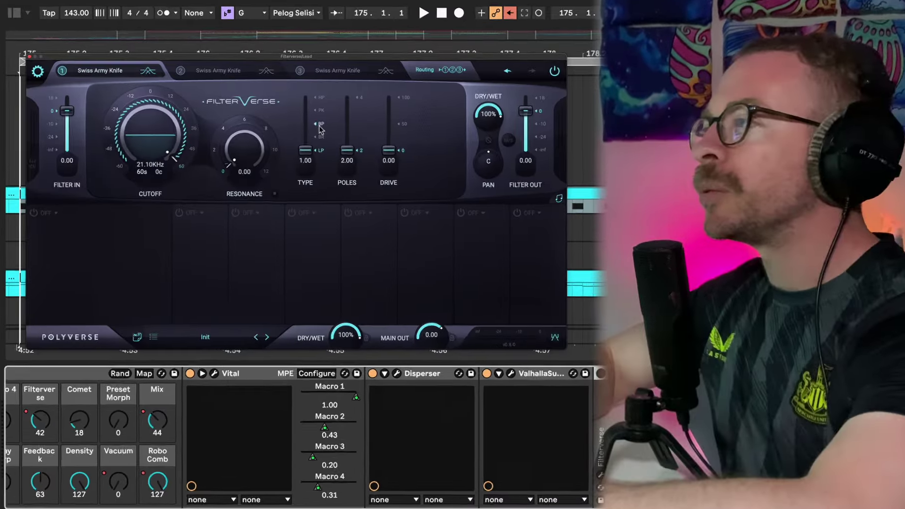
left_click(313, 125)
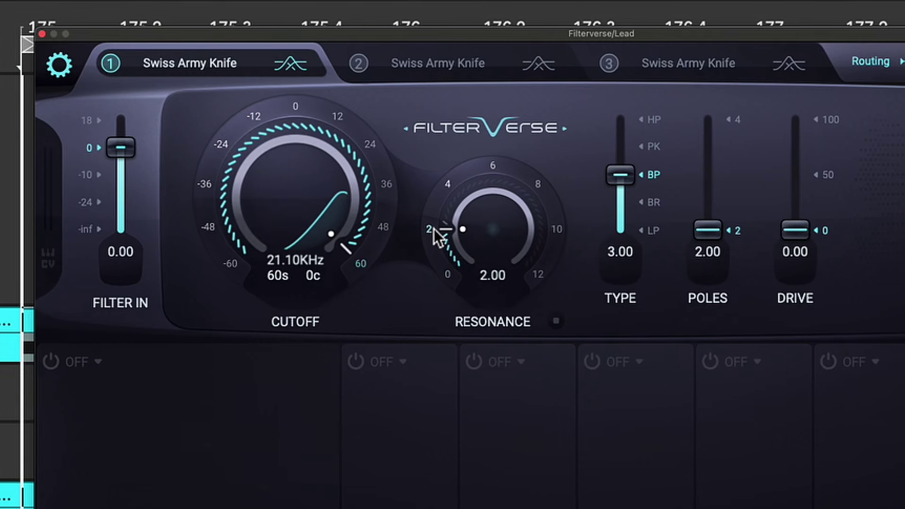
left_click(294, 109)
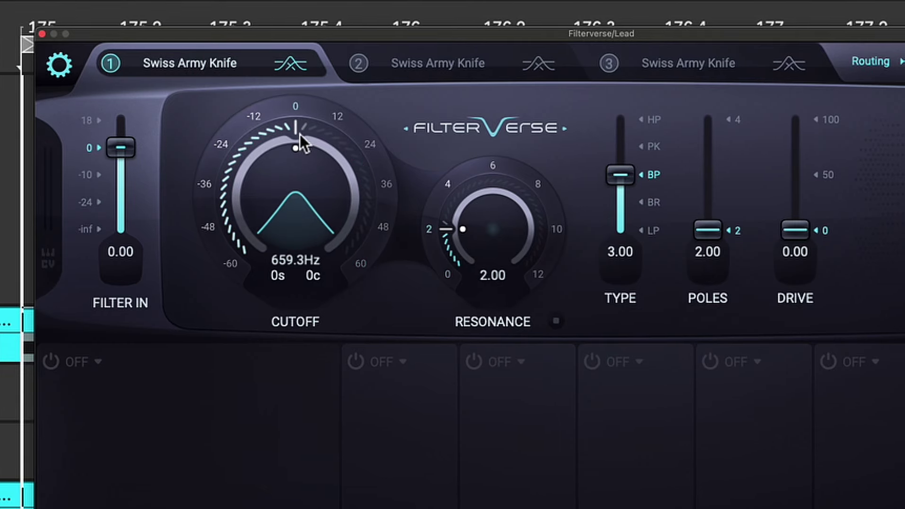
left_click_drag(295, 126, 341, 139)
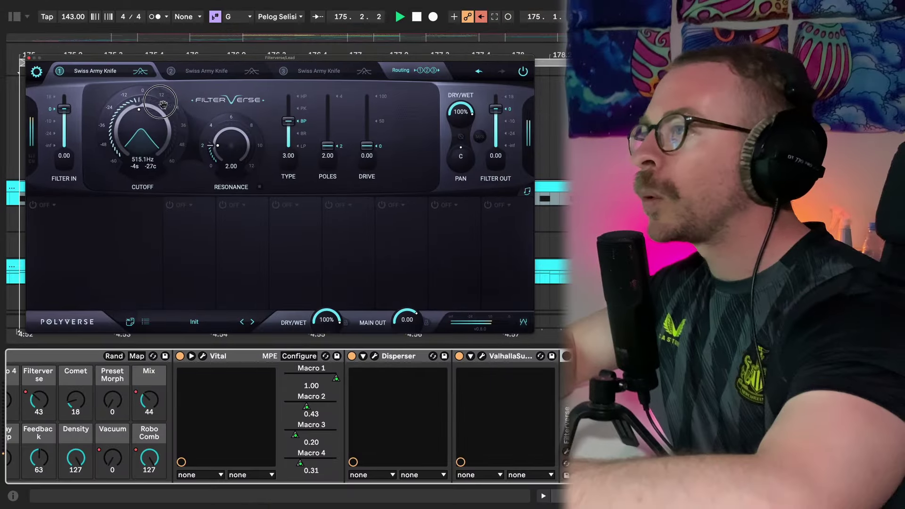
left_click_drag(163, 103, 124, 120)
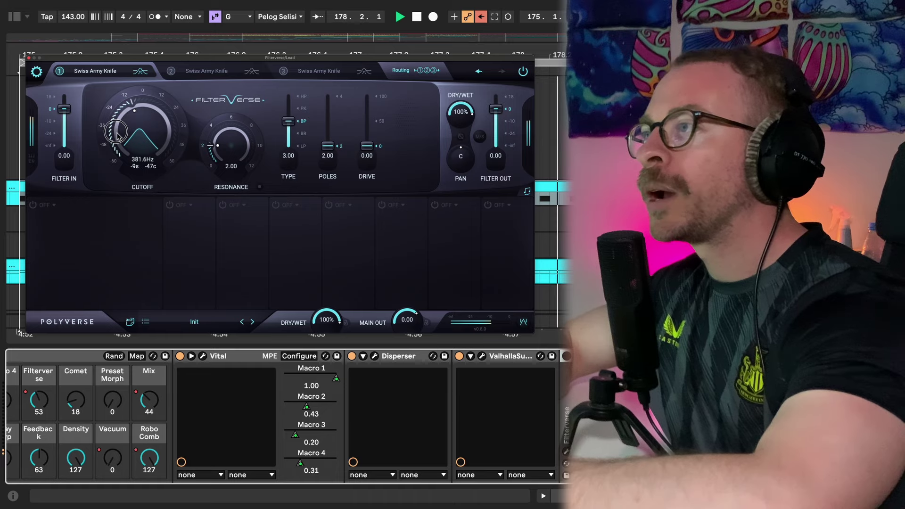
Add a 1/16 Random modulator with 15.5% glide in slot 1 and map it to cutoff
left_click(40, 205)
left_click(126, 276)
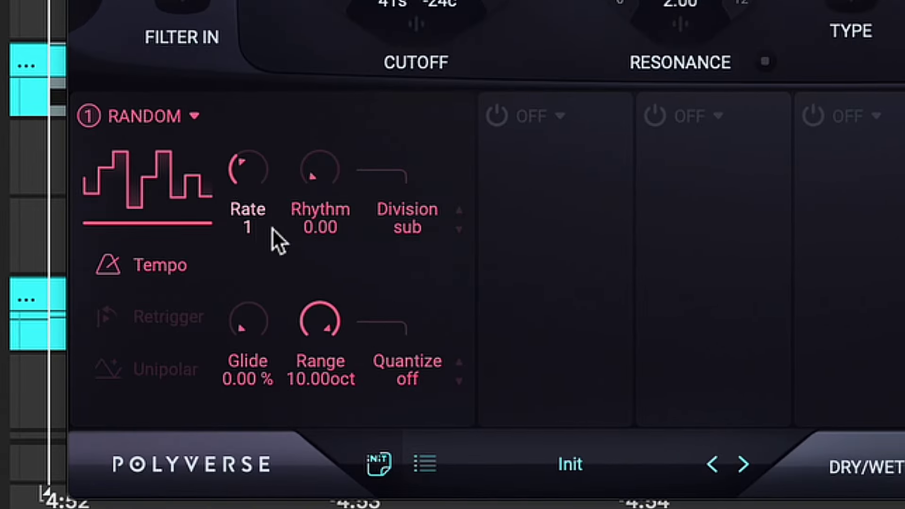
left_click_drag(262, 221, 265, 42)
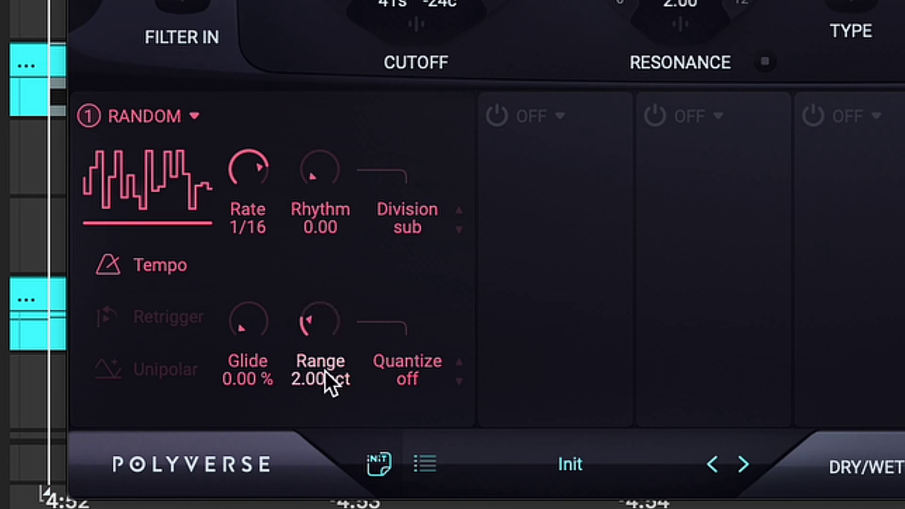
left_click_drag(249, 374, 247, 294)
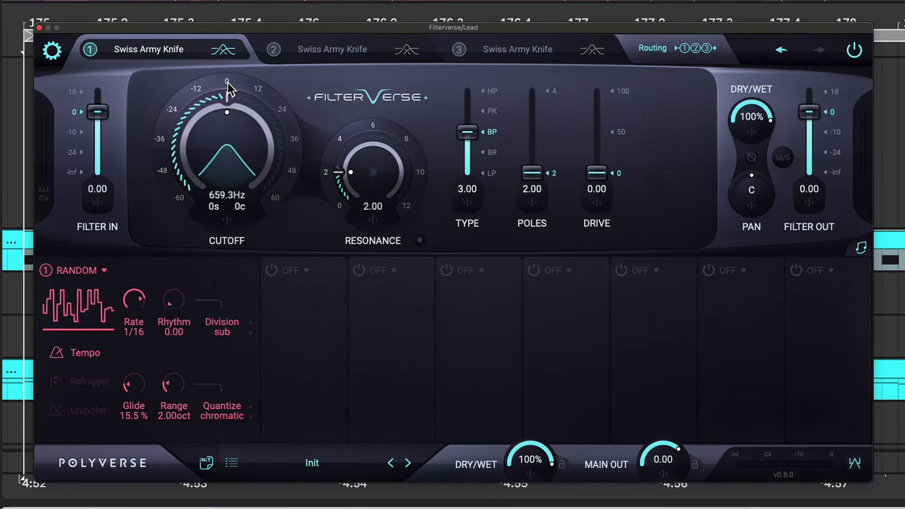
left_click(232, 219)
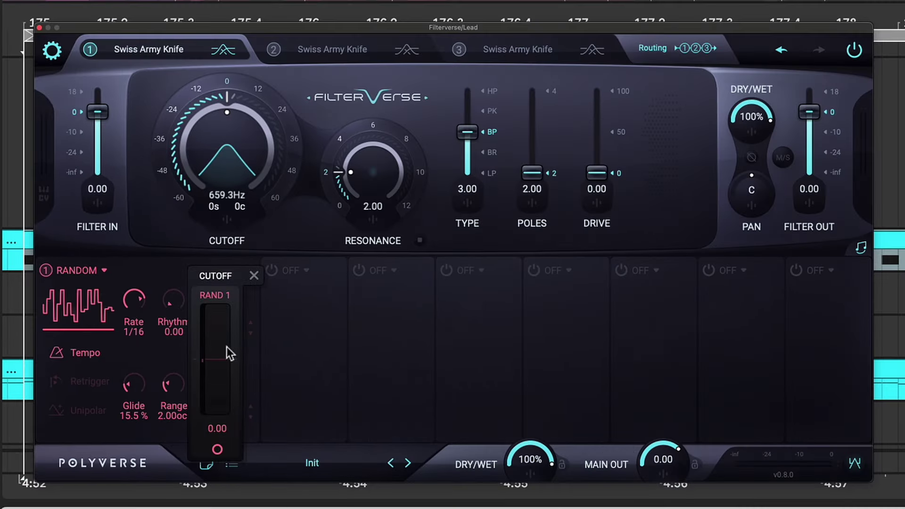
left_click(276, 225)
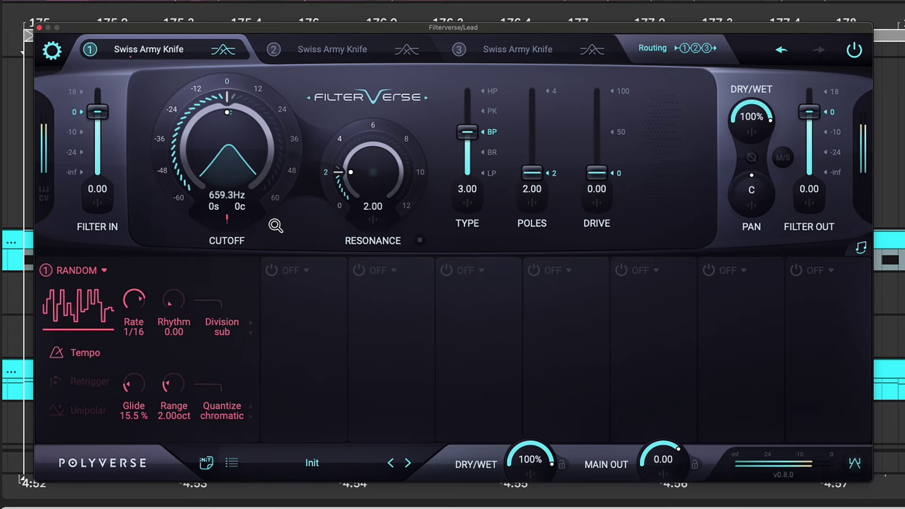
Set filter 1's cutoff to 784 Hz and its drive to 25, auditioning the result
left_click(258, 93)
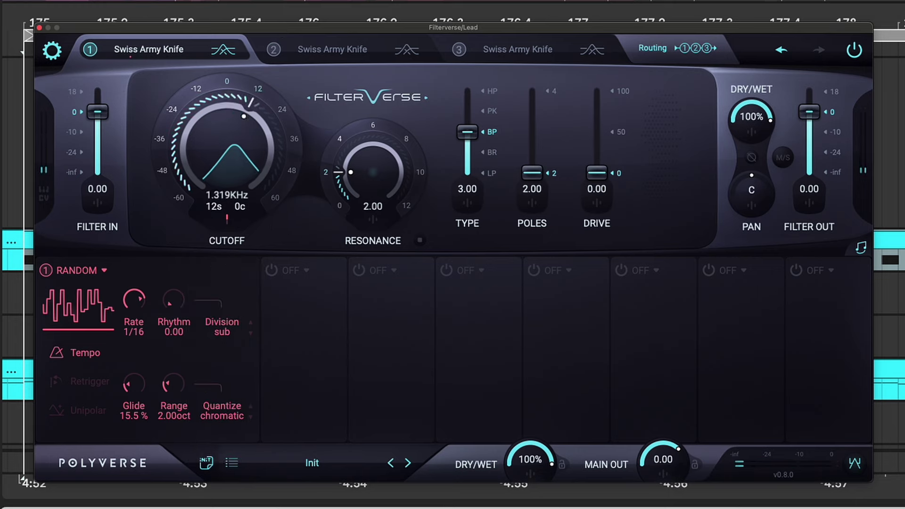
double_click(244, 111)
double_click(232, 195)
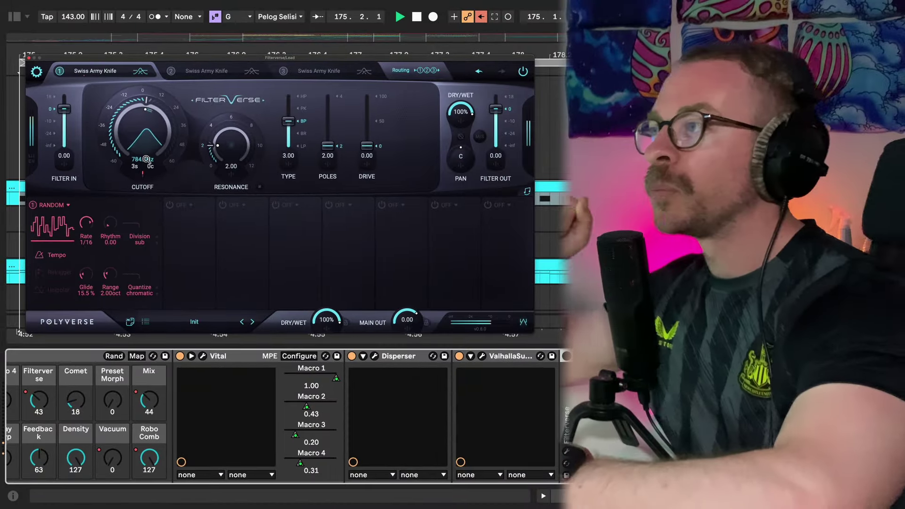
key("space")
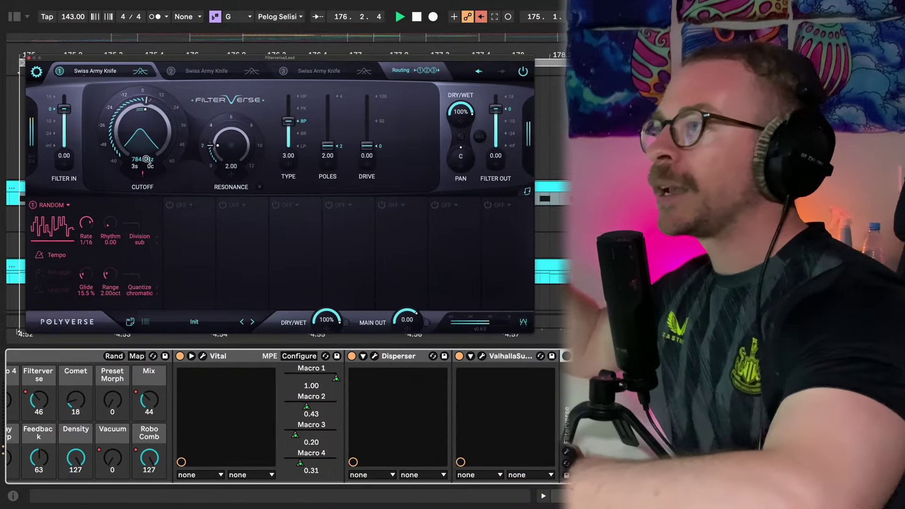
double_click(366, 156)
type("25")
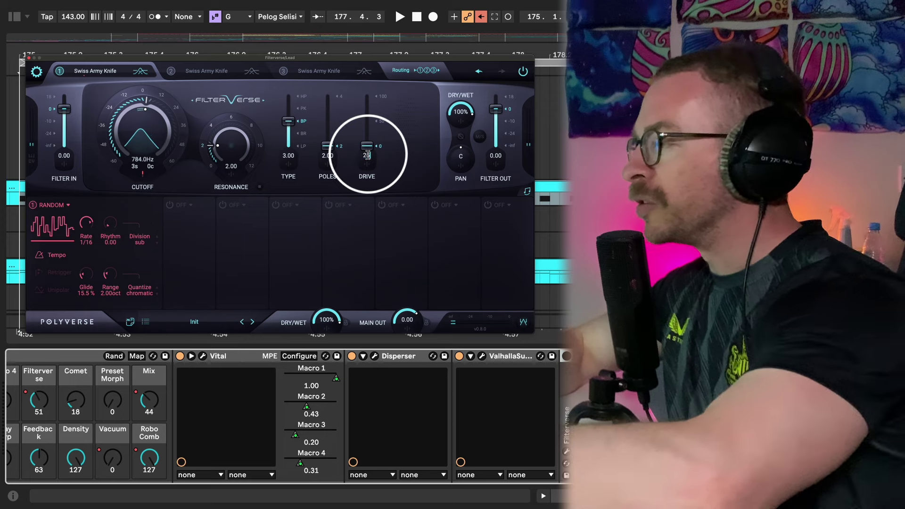
key("Return")
key("space")
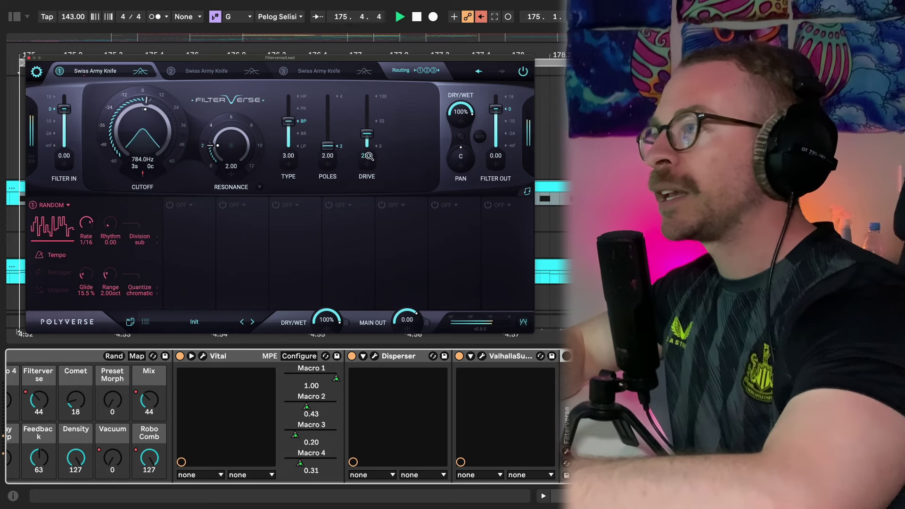
Stop playback and change filter 2's type to Double-Slit
left_click(207, 71)
key("space")
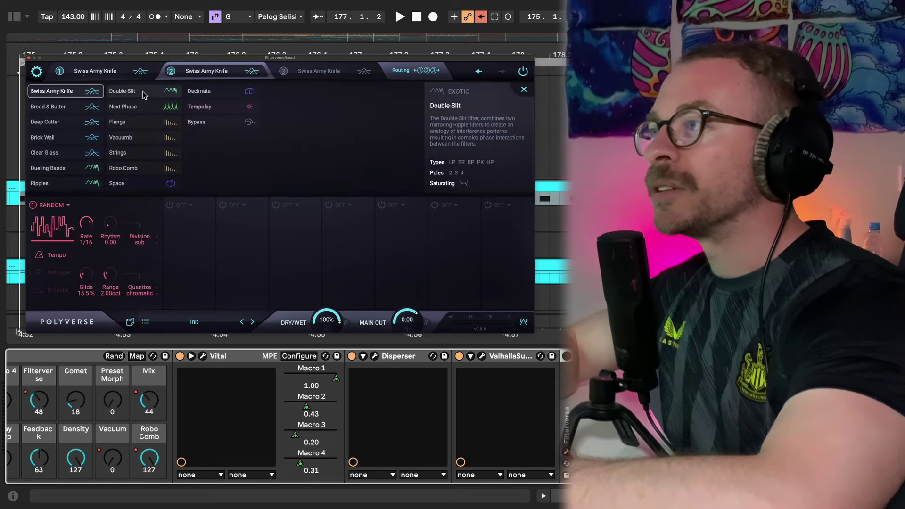
left_click(144, 95)
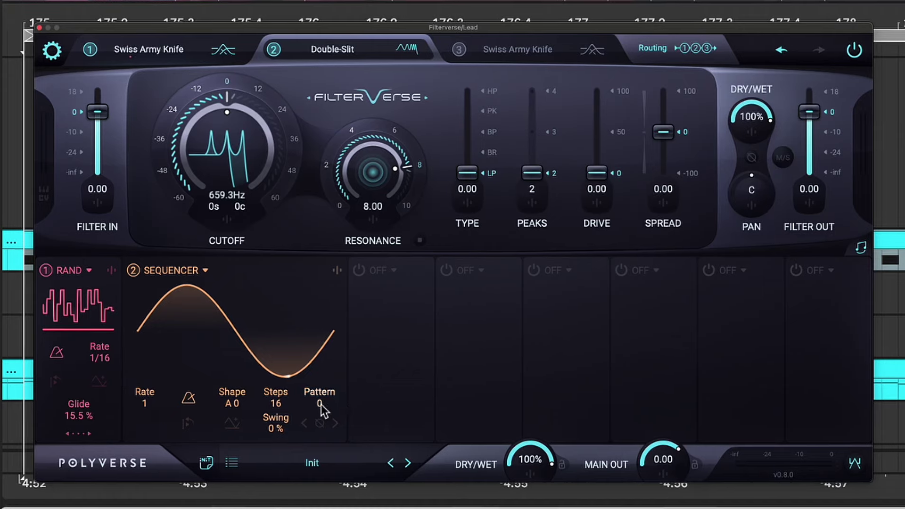
Set the second sequencer to pattern 53 with shape A 0, and sweep the filter spread
left_click_drag(320, 404, 241, 431)
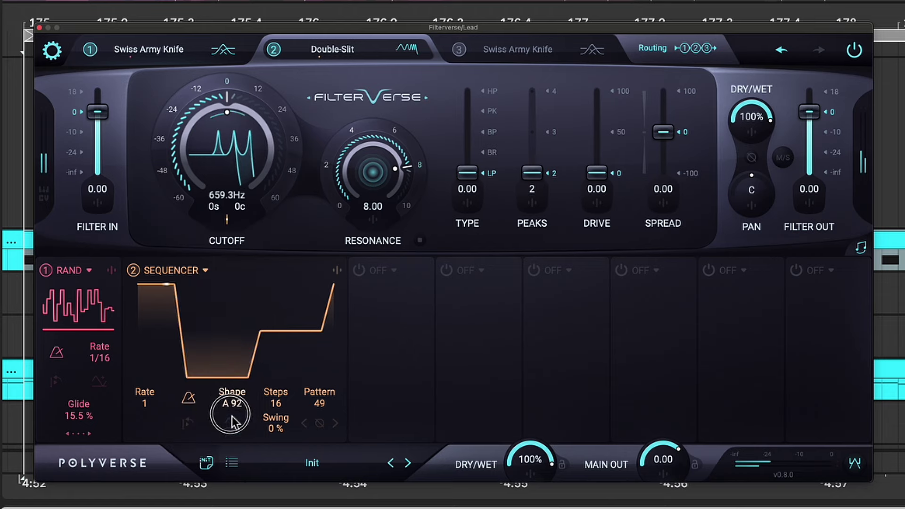
left_click_drag(232, 421, 219, 494)
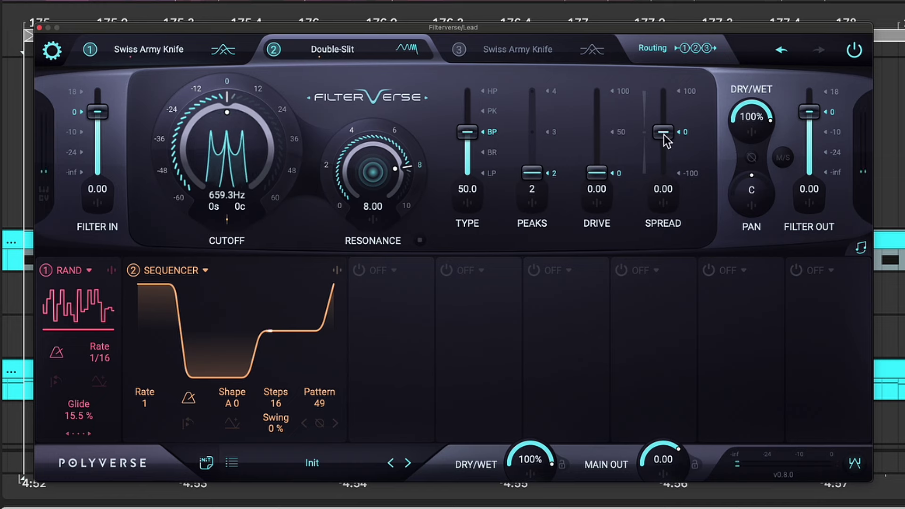
left_click_drag(664, 139, 665, 191)
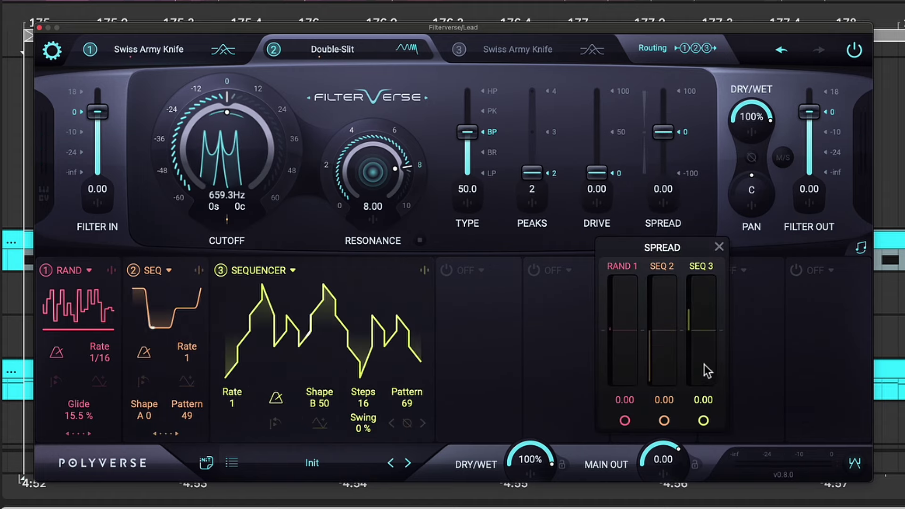
Have sequencer 3 at rate 2 modulate spread by -200 and resonance by -9.00
left_click_drag(706, 371, 704, 493)
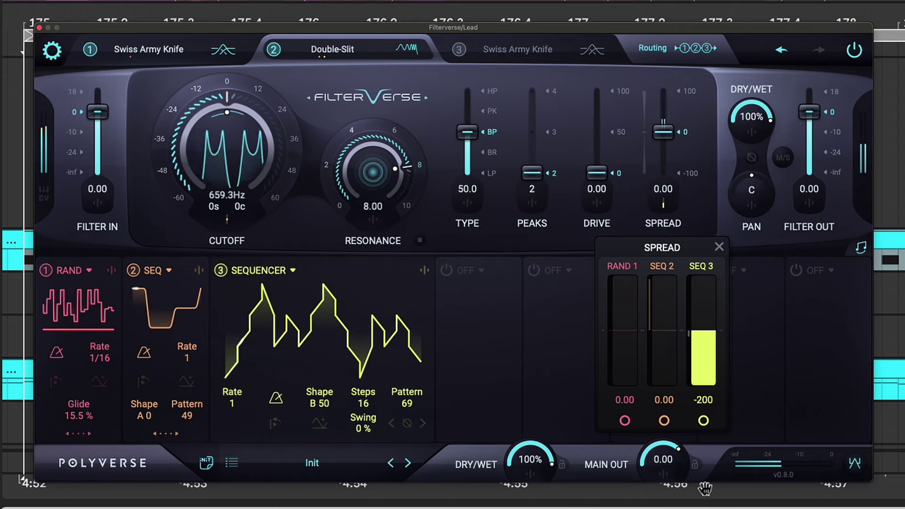
left_click_drag(231, 405, 236, 420)
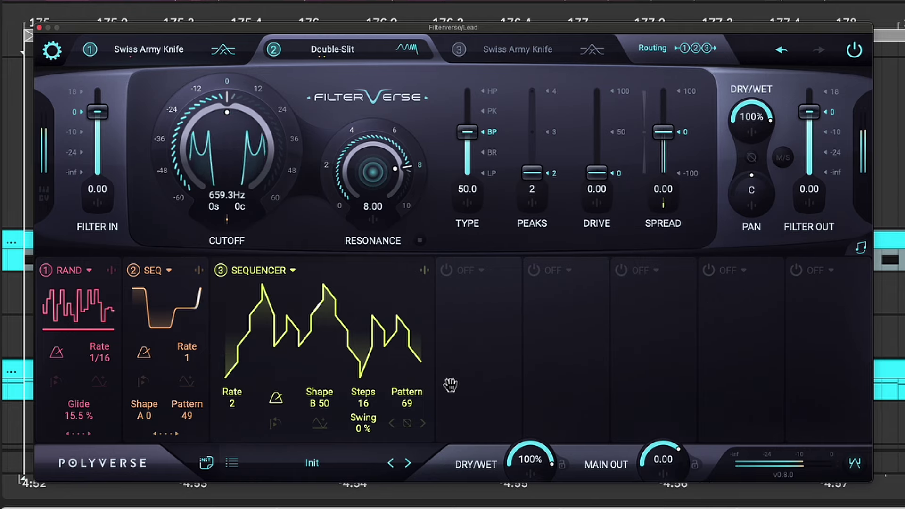
left_click_drag(452, 377, 393, 198)
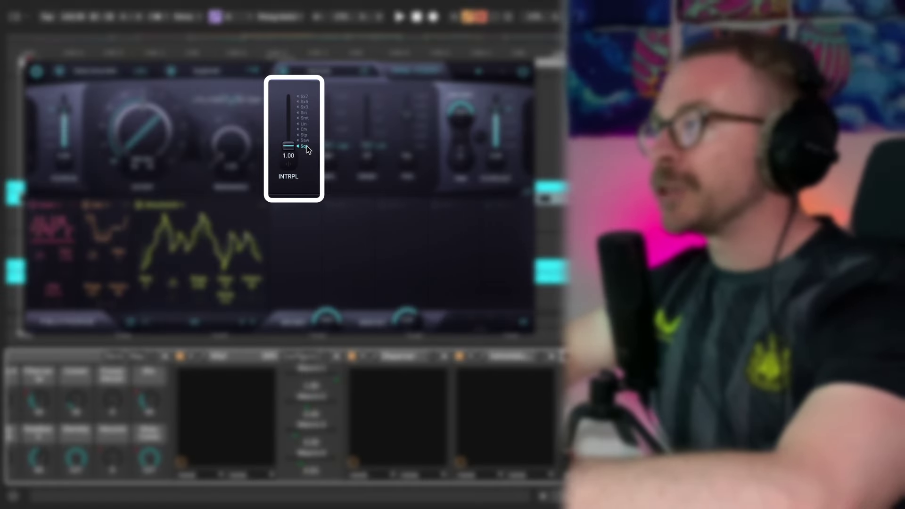
Start playback, set Decimate's interpolation to square (1.00), and sweep its cutoff
key("space")
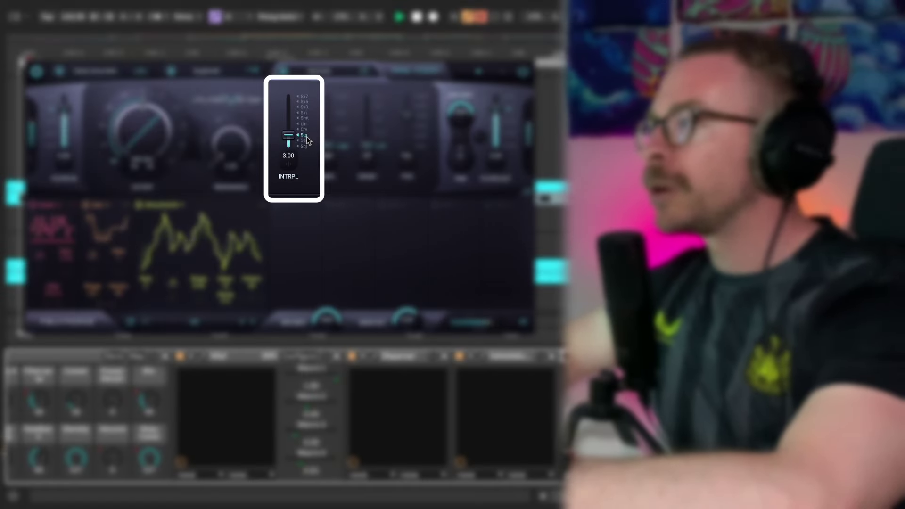
left_click(304, 98)
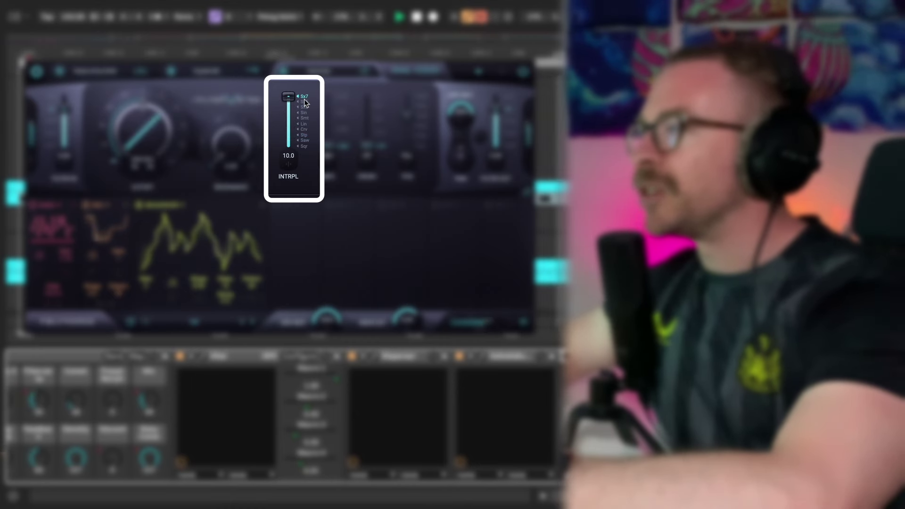
left_click(304, 147)
left_click_drag(143, 83, 145, 61)
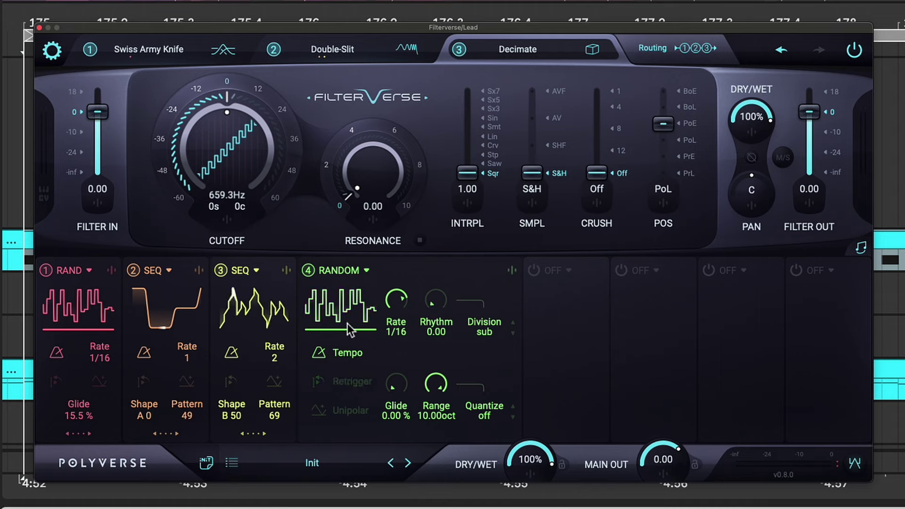
Add random modulation of 120 to Decimate's cutoff and set its wet mix to 0%
left_click(245, 217)
left_click_drag(285, 363, 337, 112)
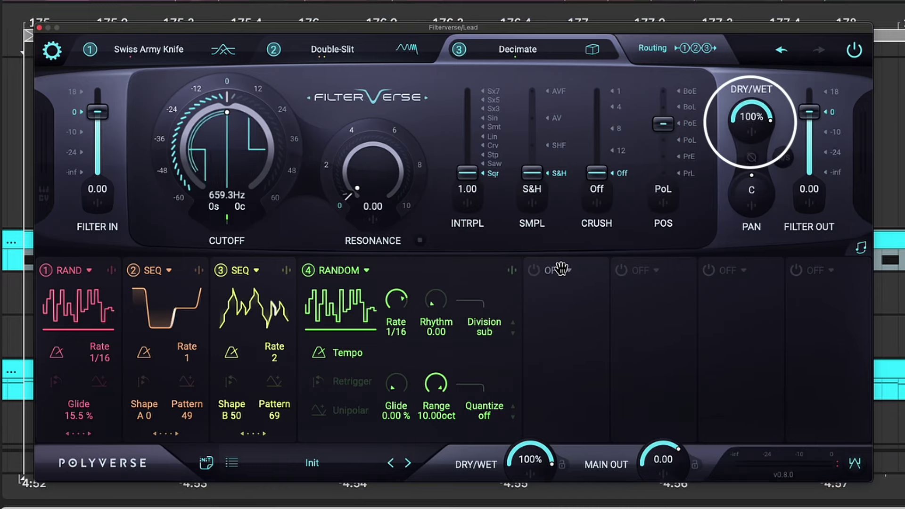
left_click_drag(733, 176, 697, 297)
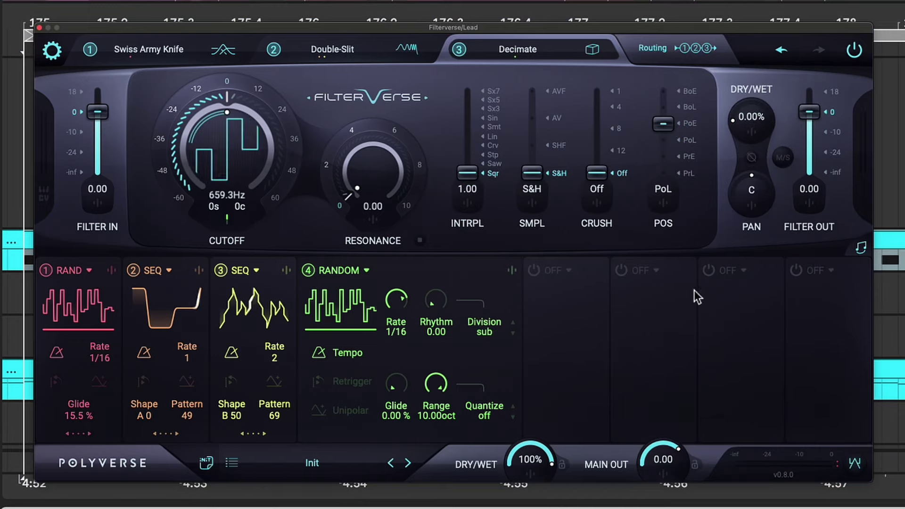
Let sequencers 2 and 3 each raise the Decimate wet mix by 100
left_click(754, 134)
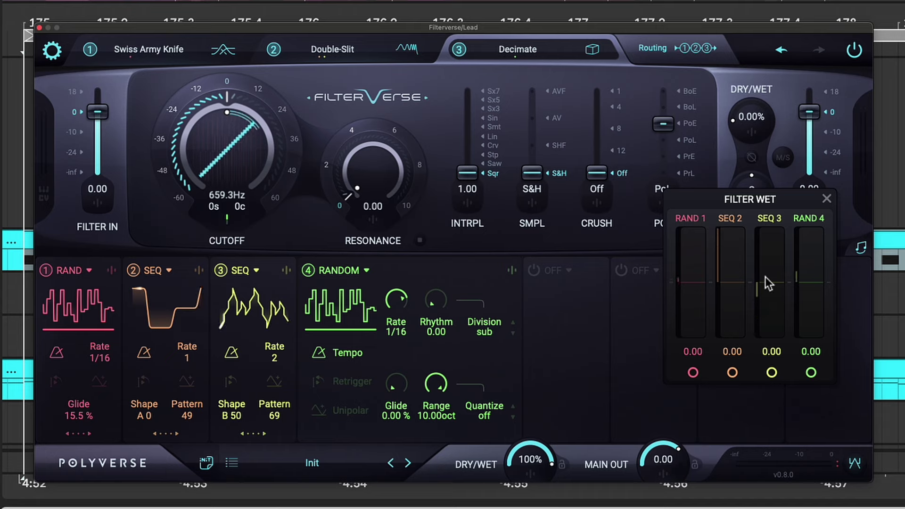
left_click_drag(766, 278, 773, 120)
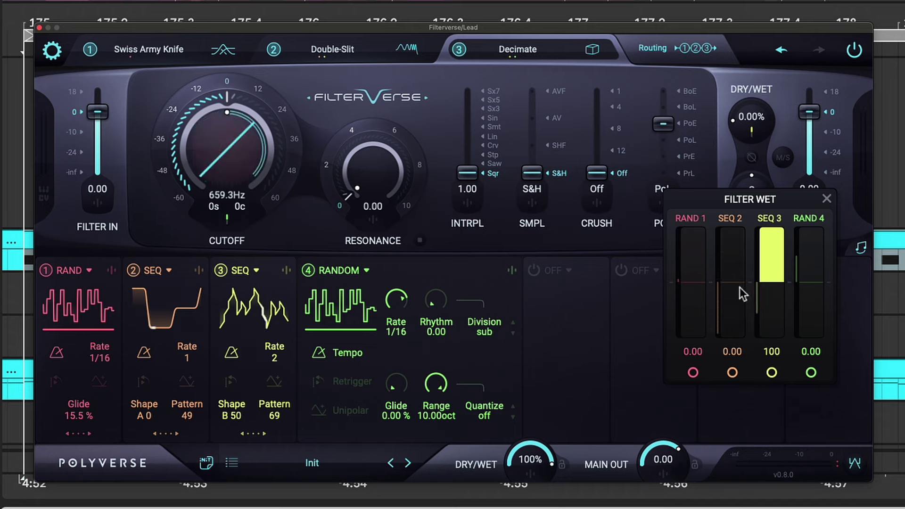
left_click_drag(738, 281, 738, 167)
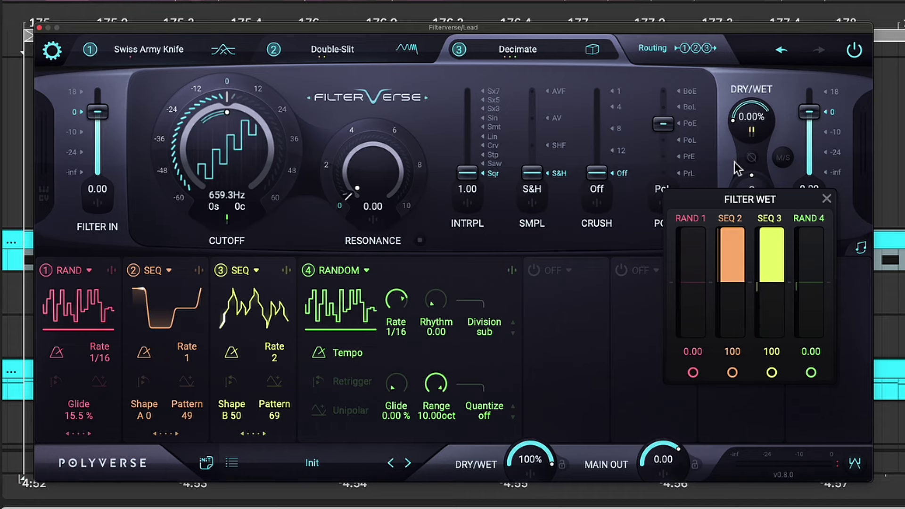
left_click(636, 246)
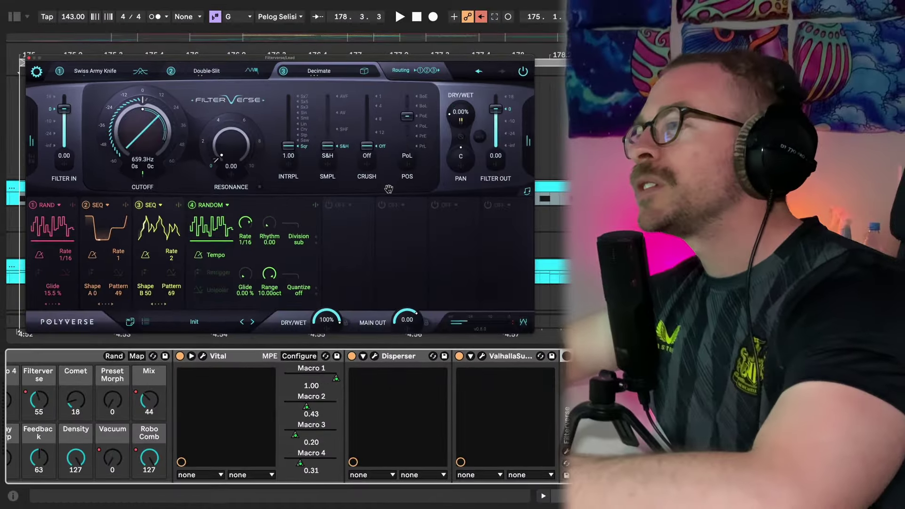
Set sequencer 5 to pattern 54 and add sequencer 6 with pattern 53, both modulating wet mix
left_click(461, 121)
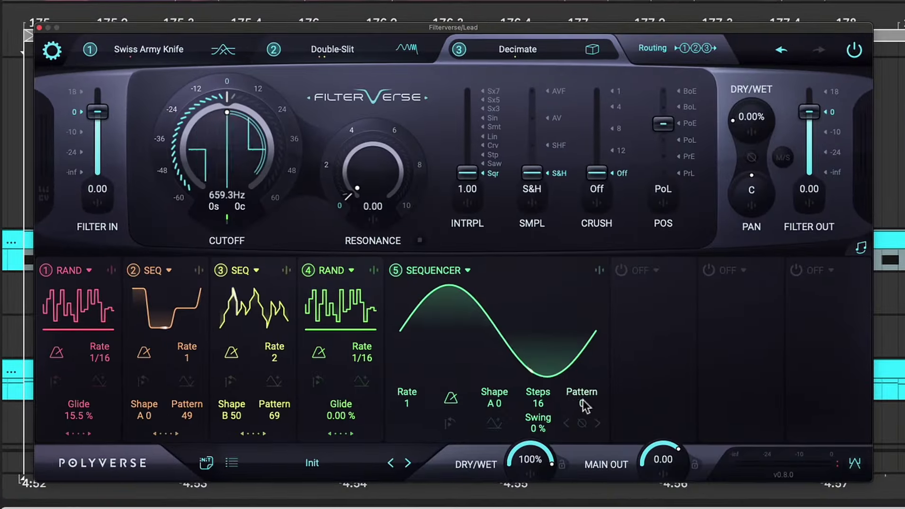
left_click_drag(583, 400, 587, 408)
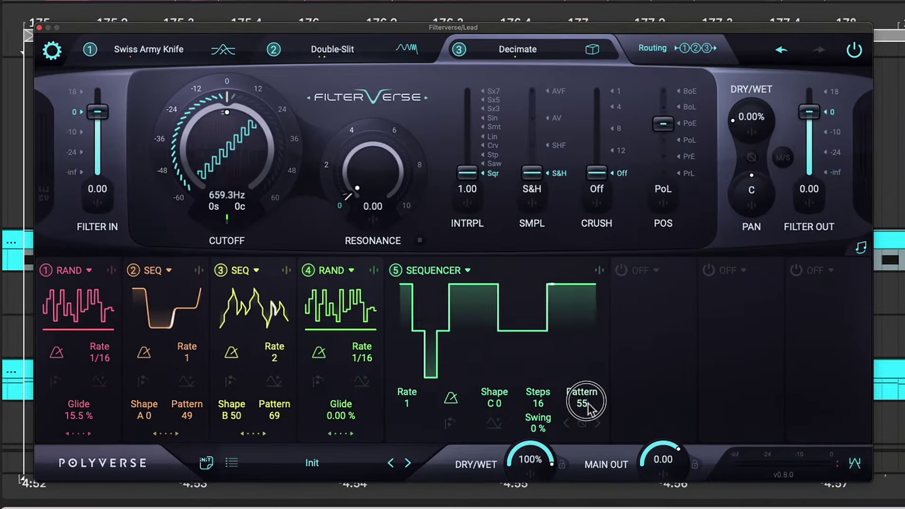
left_click(672, 412)
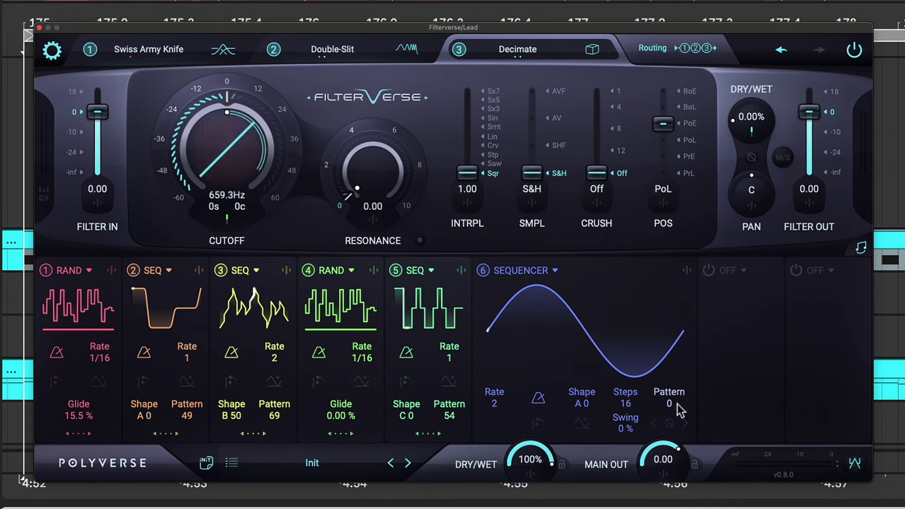
left_click_drag(679, 409, 841, 131)
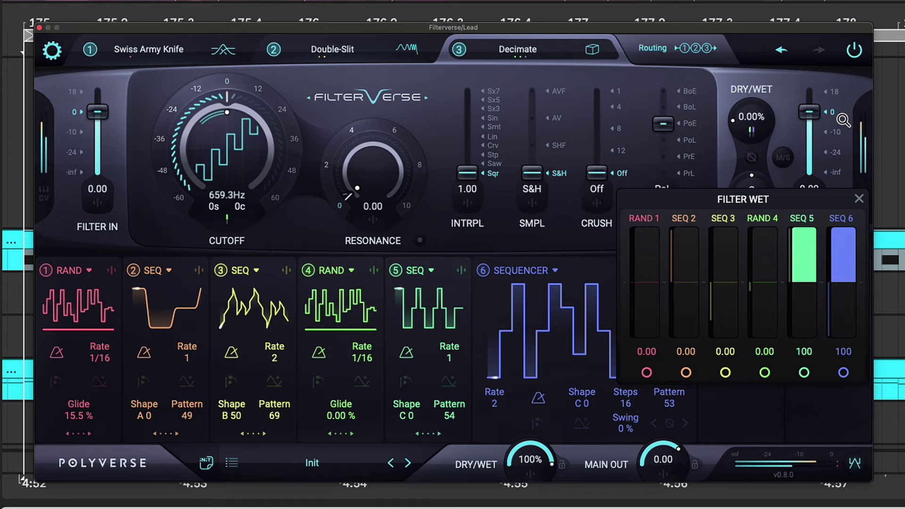
left_click(645, 165)
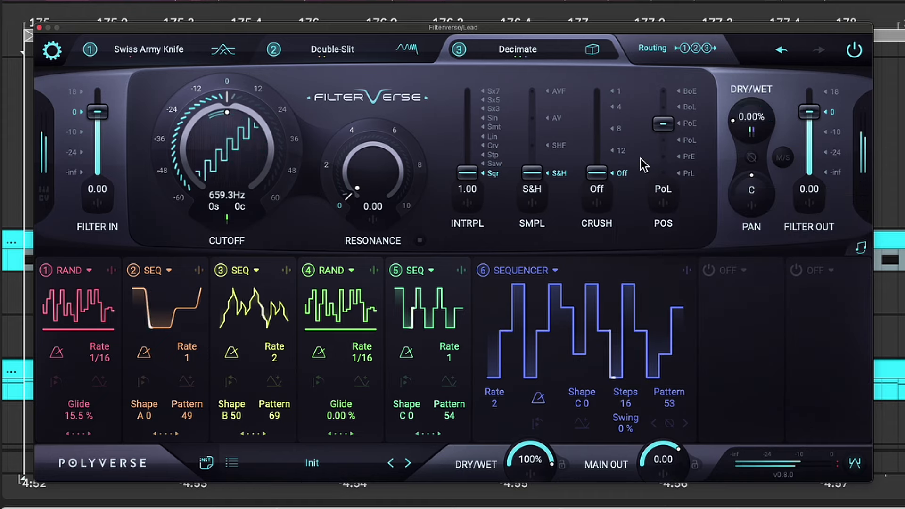
Make the random cutoff modulation bipolar, raise resonance to 2, and choose Saw interpolation
left_click(231, 227)
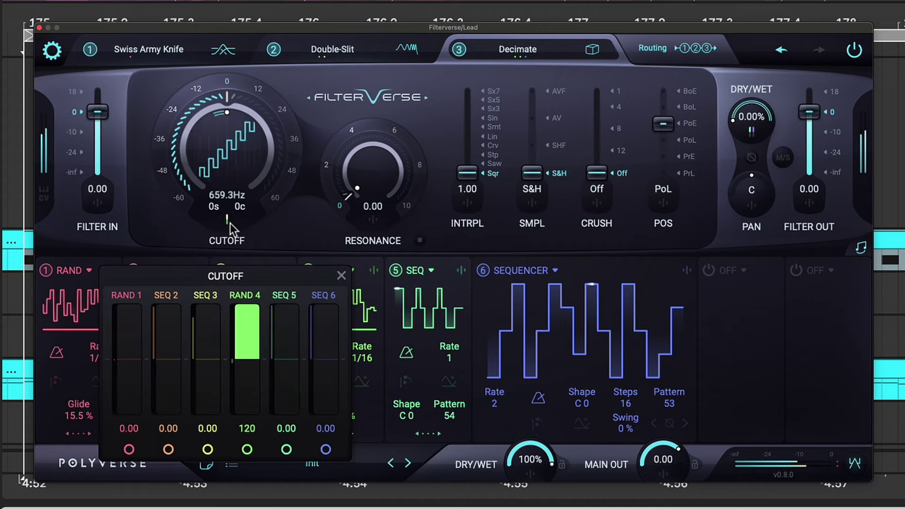
left_click(246, 450)
left_click(313, 218)
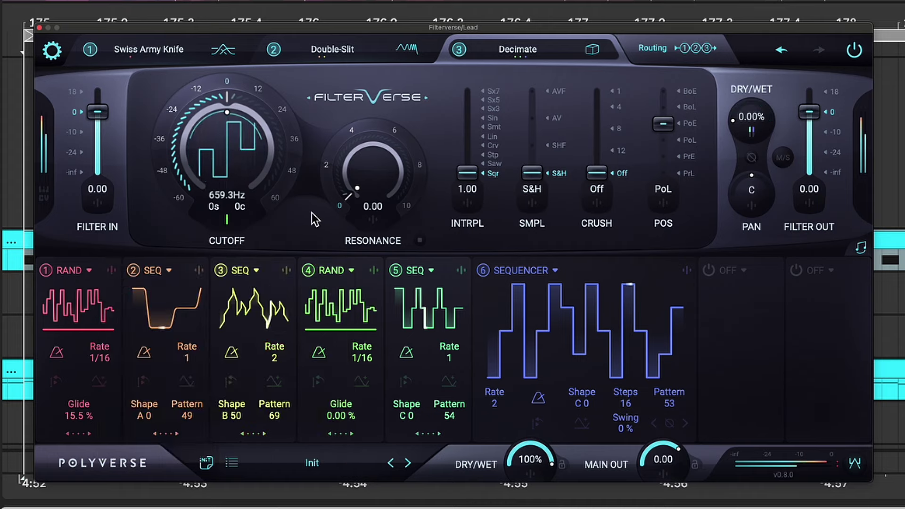
left_click(327, 165)
left_click(494, 164)
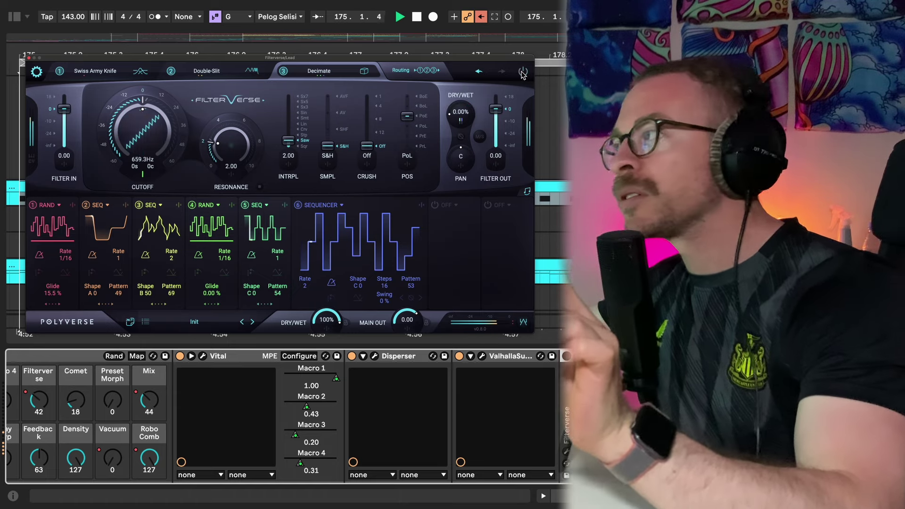
Try the routing layouts and settle on the fifth: filters 1→2 in series, parallel with 3
left_click(401, 70)
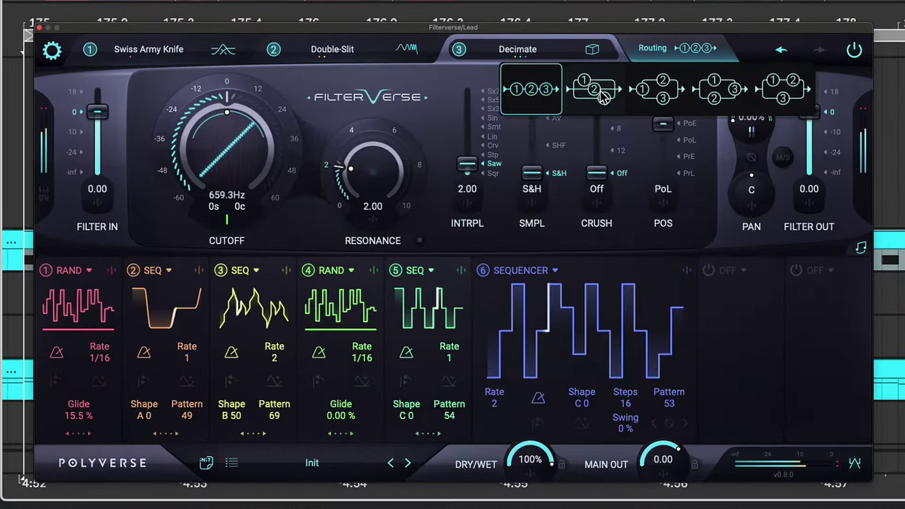
left_click(603, 97)
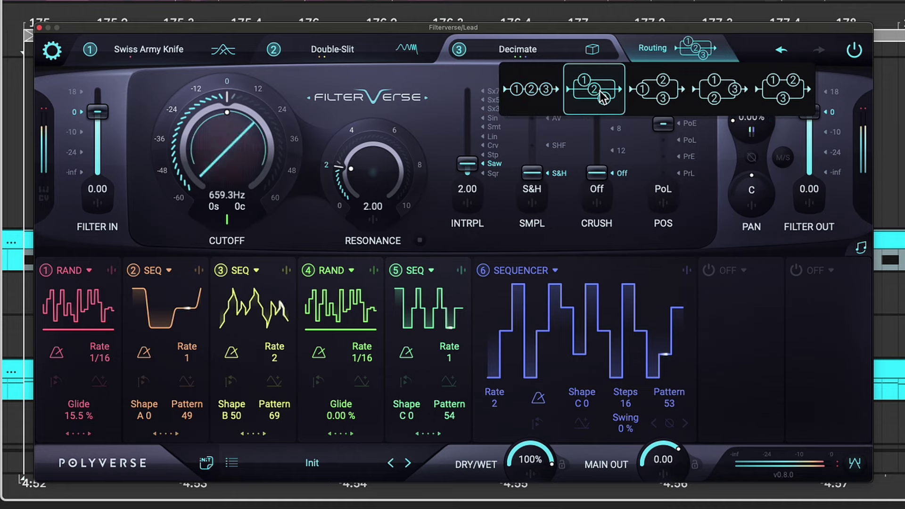
left_click(672, 99)
left_click(739, 101)
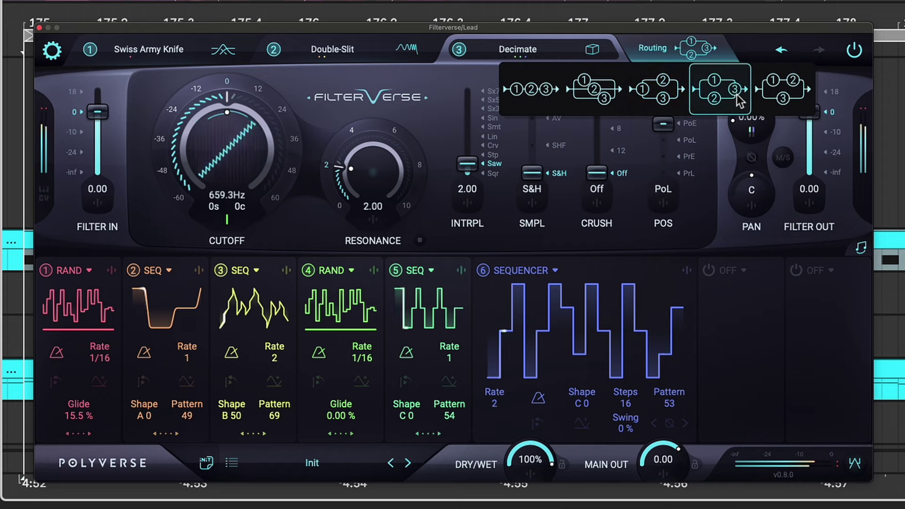
left_click(780, 99)
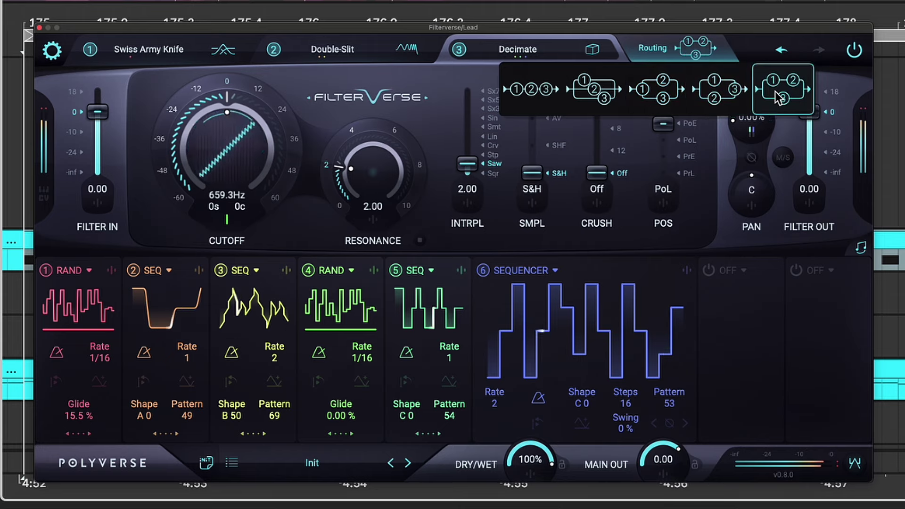